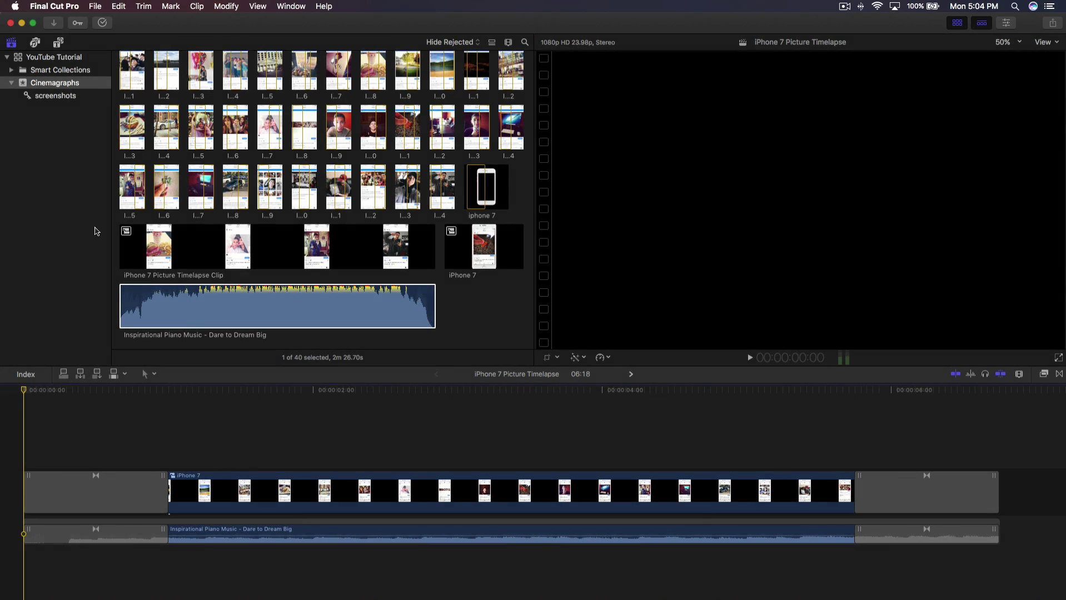
- Scrub back and forth through the timelapse preview, ending at its start
{"action": "left_click_drag", "start_coordinate": [66, 392], "coordinate": [128, 392]}
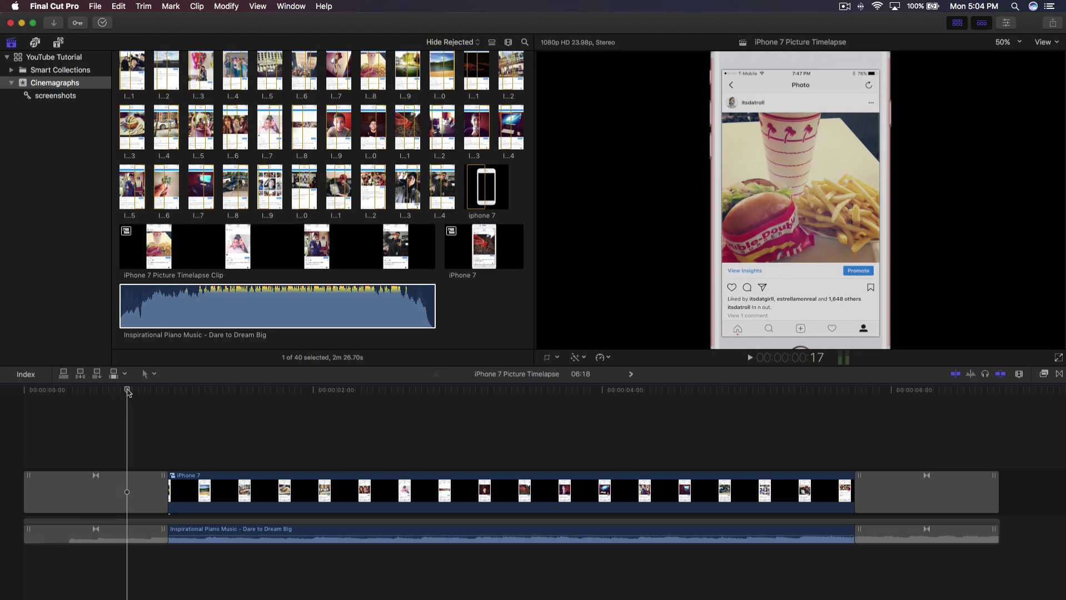
{"action": "left_click_drag", "start_coordinate": [128, 392], "coordinate": [483, 378]}
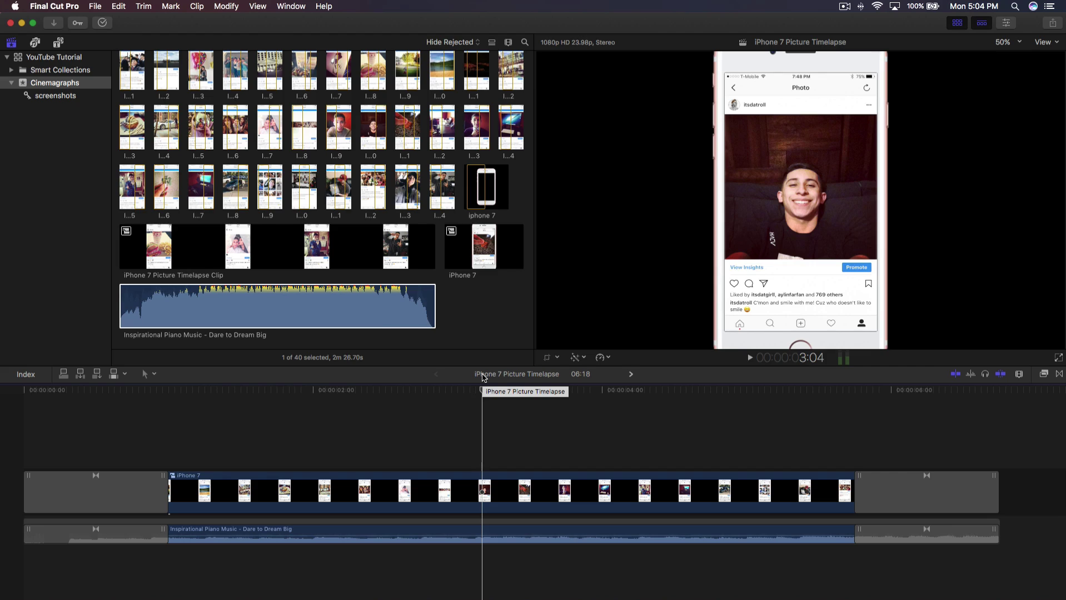
{"action": "left_click_drag", "start_coordinate": [482, 389], "coordinate": [364, 389]}
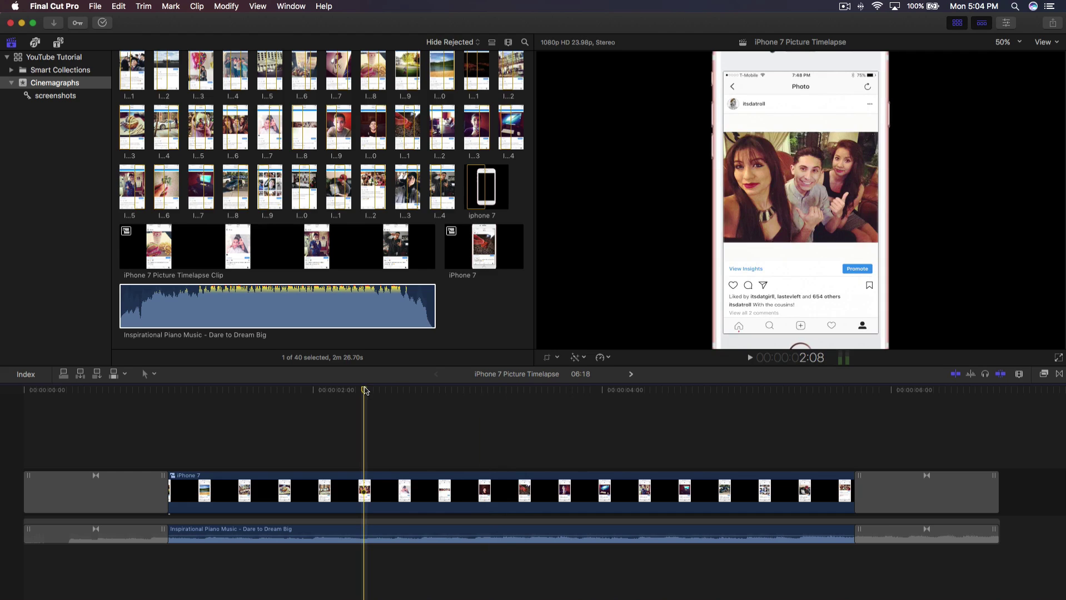
{"action": "left_click_drag", "start_coordinate": [365, 390], "coordinate": [24, 26]}
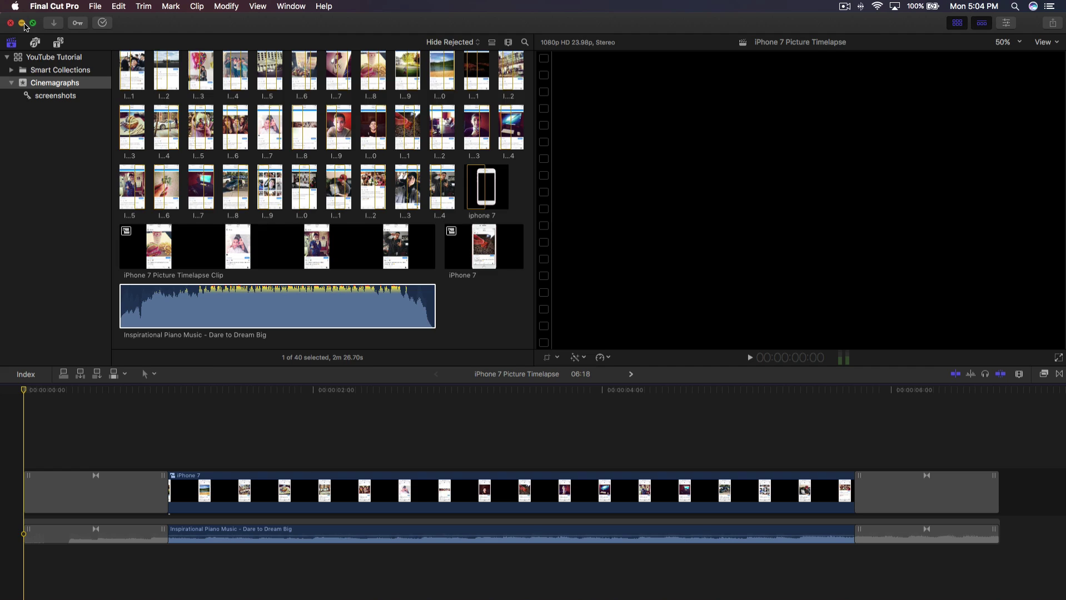
- Minimize Final Cut Pro and launch Image Capture through Spotlight
{"action": "left_click", "coordinate": [22, 23]}
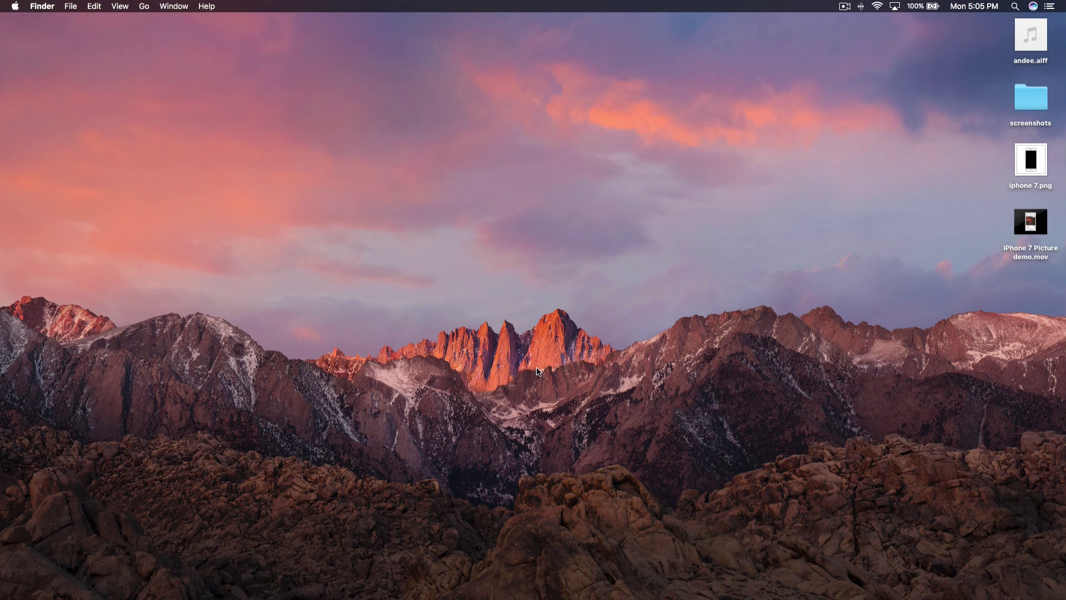
{"action": "key", "text": "super+space"}
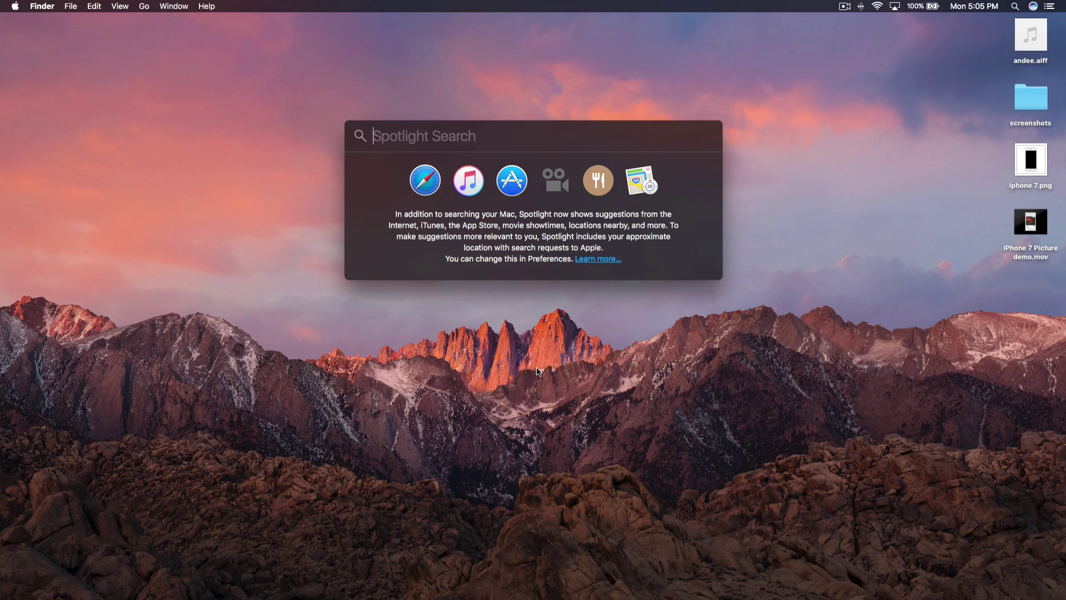
{"action": "type", "text": "image cp"}
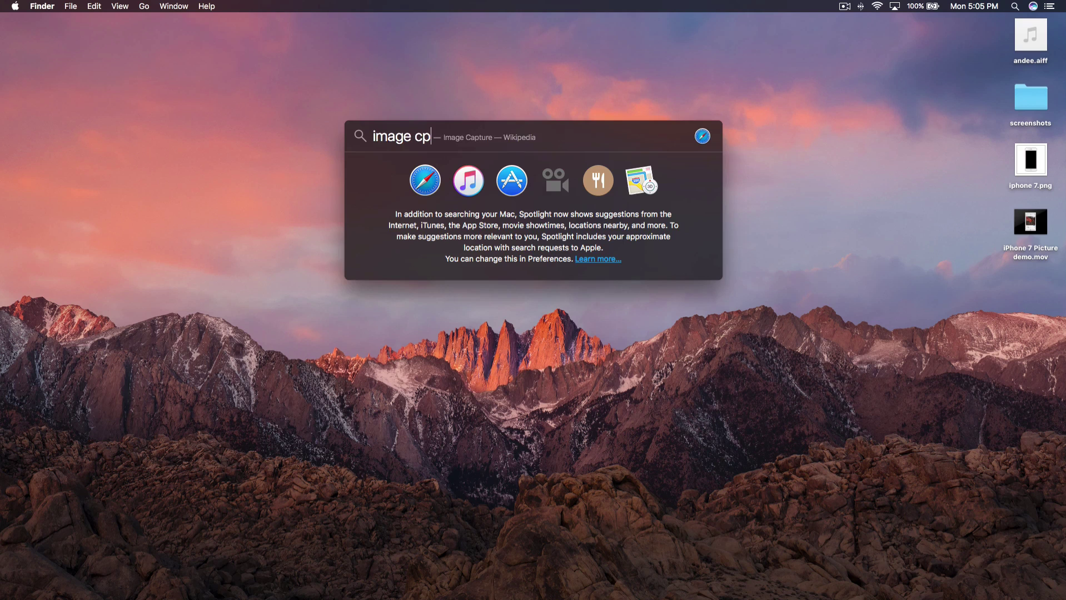
{"action": "key", "text": "BackSpace"}
{"action": "type", "text": "a"}
{"action": "key", "text": "Return"}
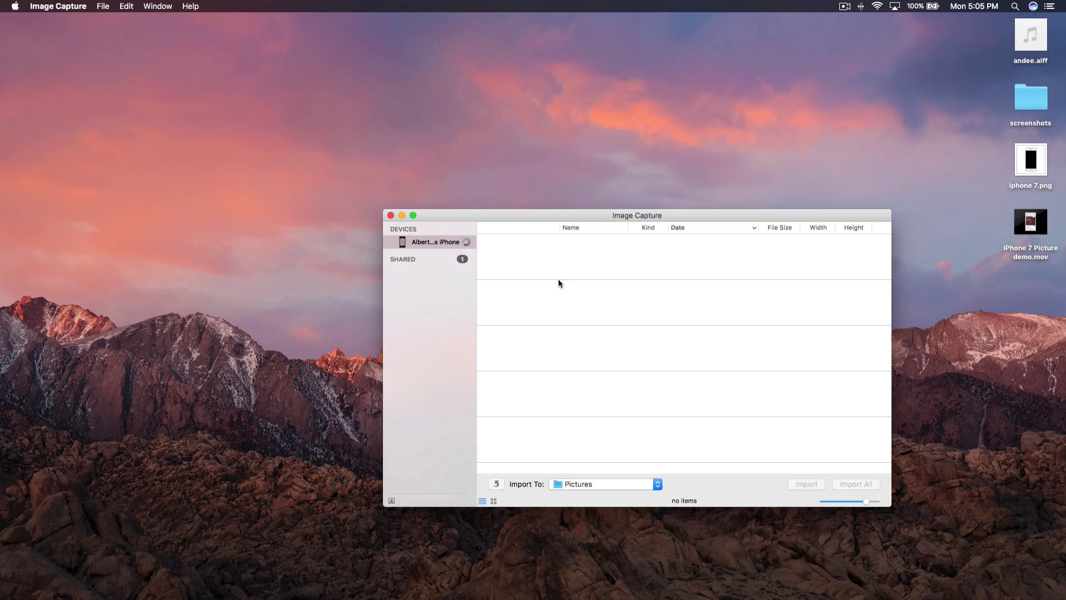
- Select screenshots IMG_4602 and IMG_4603 together in the iPhone's Image Capture list
{"action": "left_click_drag", "start_coordinate": [532, 216], "coordinate": [427, 110]}
{"action": "scroll", "coordinate": [451, 162], "scroll_direction": "down", "scroll_amount": 2}
{"action": "left_click", "coordinate": [452, 162]}
{"action": "left_click", "coordinate": [476, 212]}
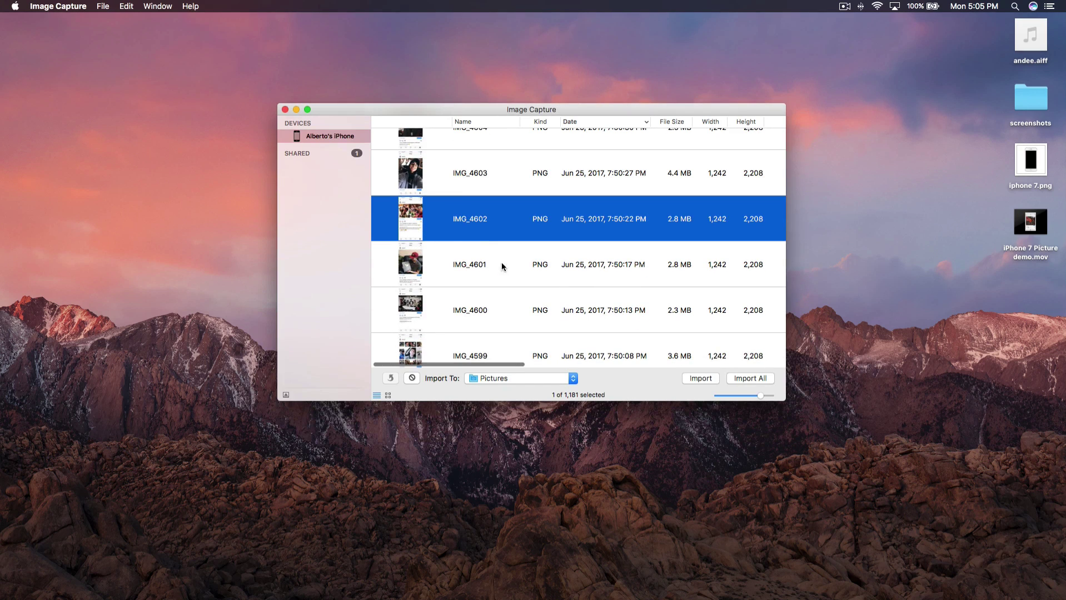
{"action": "left_click", "coordinate": [468, 176]}
{"action": "left_click", "coordinate": [484, 217]}
{"action": "left_click", "coordinate": [481, 183], "text": "super"}
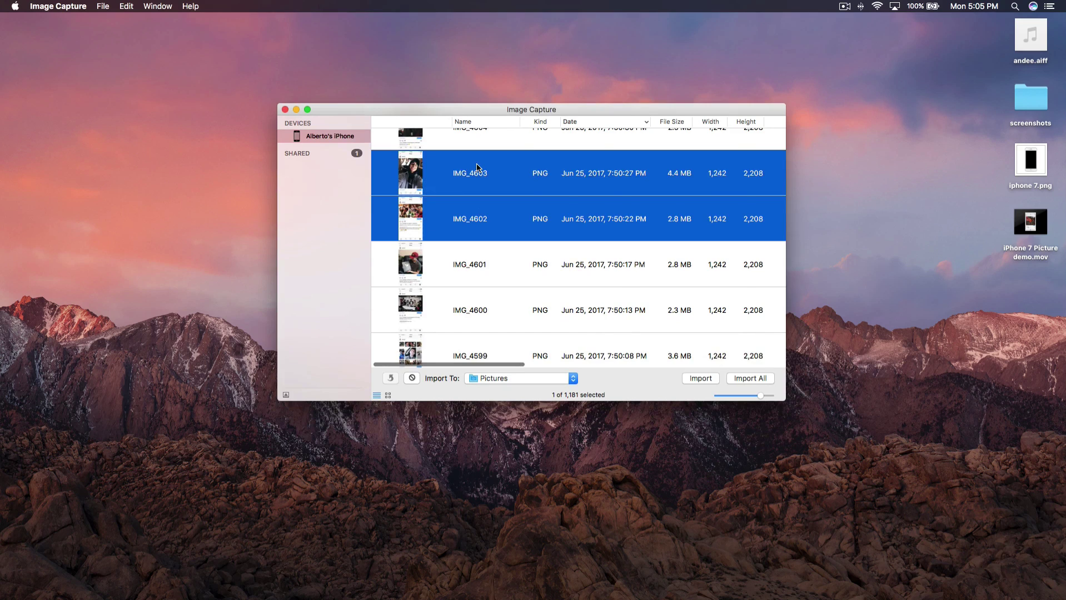
{"action": "scroll", "coordinate": [482, 222], "scroll_direction": "up", "scroll_amount": 1}
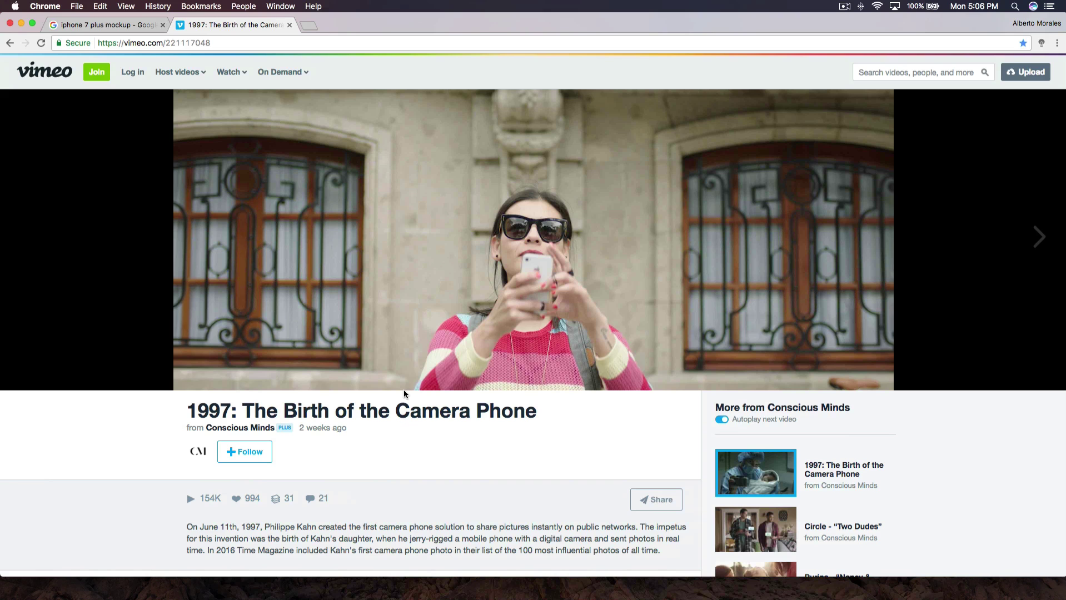
- Open the 750 × 750 iPhone 7 Plus Rose Gold Mock Up from the 'iphone 7 plus mockup' results
{"action": "left_click", "coordinate": [108, 25]}
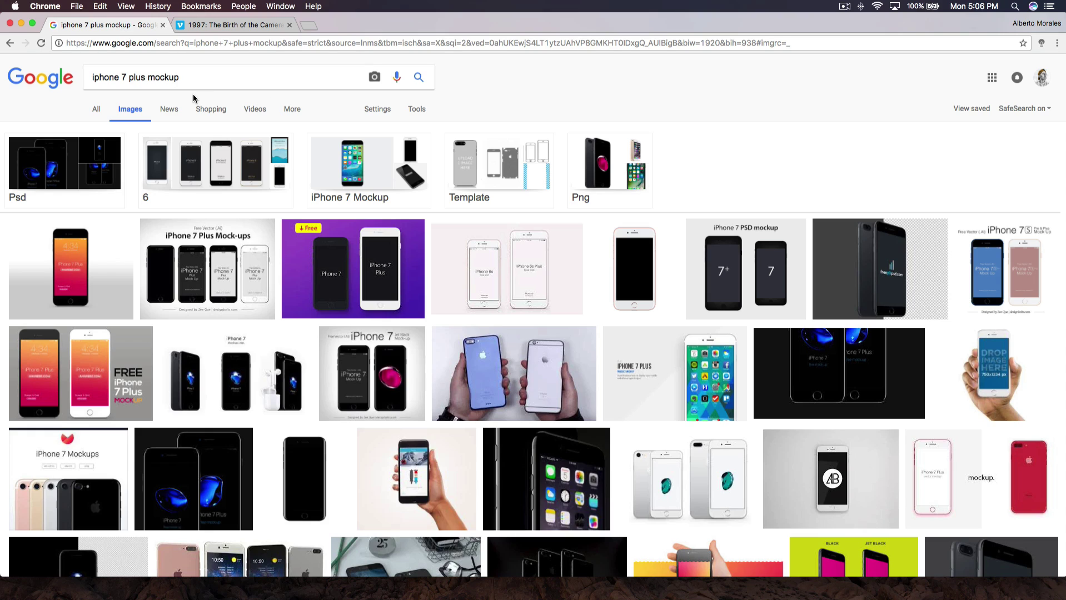
{"action": "left_click", "coordinate": [594, 249]}
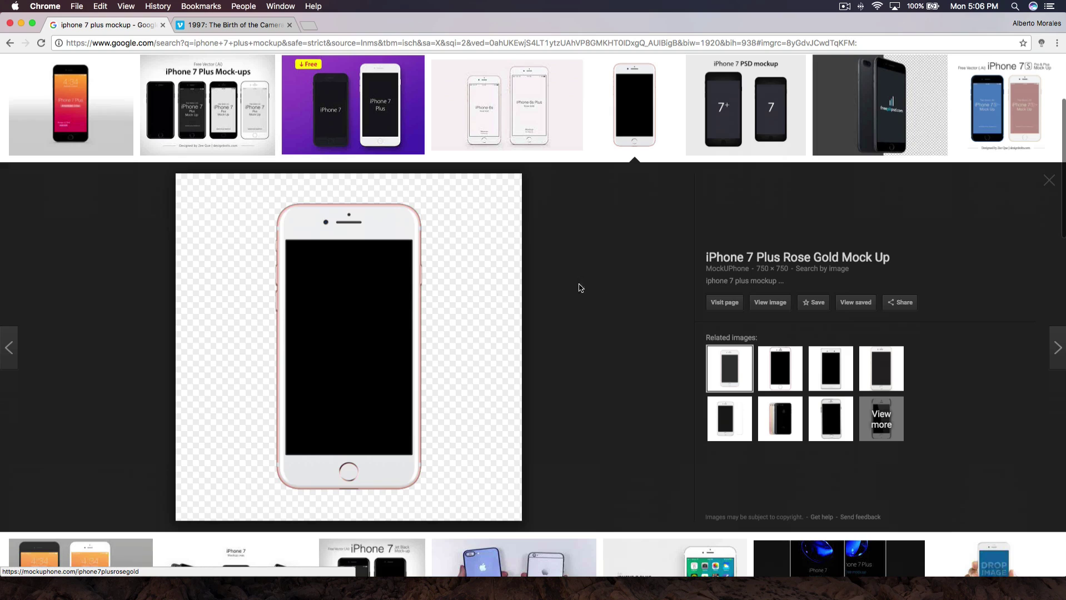
{"action": "scroll", "coordinate": [356, 289], "scroll_direction": "down", "scroll_amount": 2}
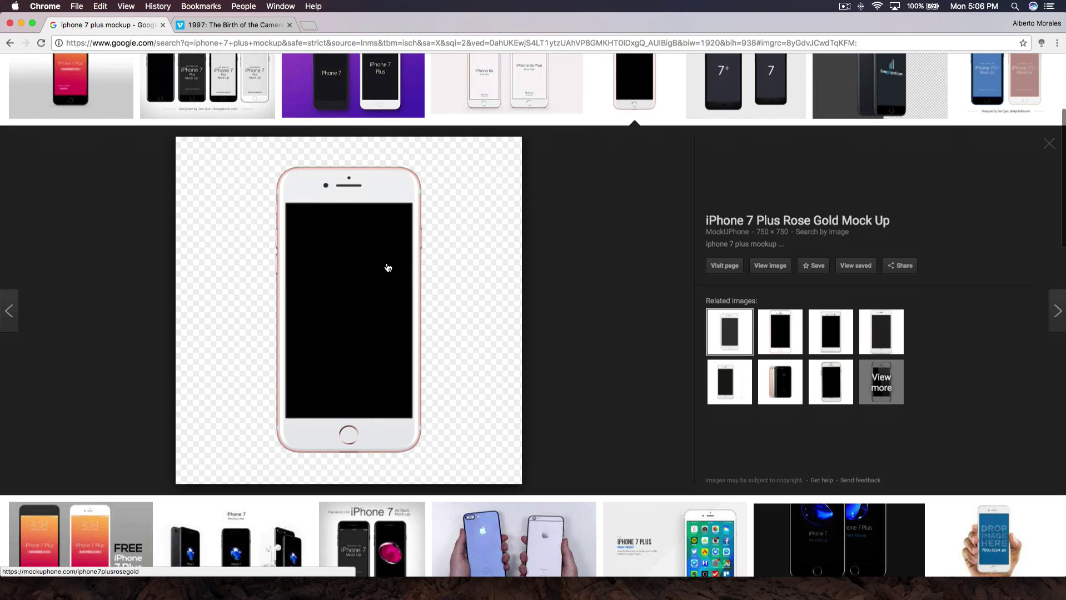
{"action": "right_click", "coordinate": [356, 202]}
{"action": "left_click", "coordinate": [547, 276]}
{"action": "scroll", "coordinate": [366, 231], "scroll_direction": "up", "scroll_amount": 4}
{"action": "scroll", "coordinate": [368, 233], "scroll_direction": "up", "scroll_amount": 3}
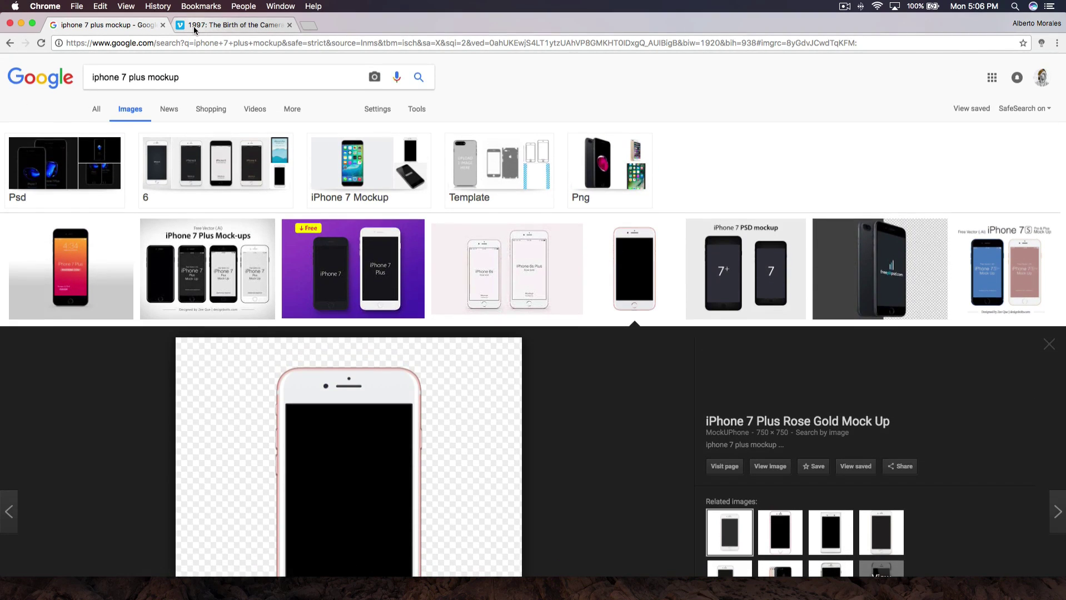
- Play and pause the Vimeo video '1997: The Birth of the Camera Phone', then return to Google Images
{"action": "left_click", "coordinate": [194, 27]}
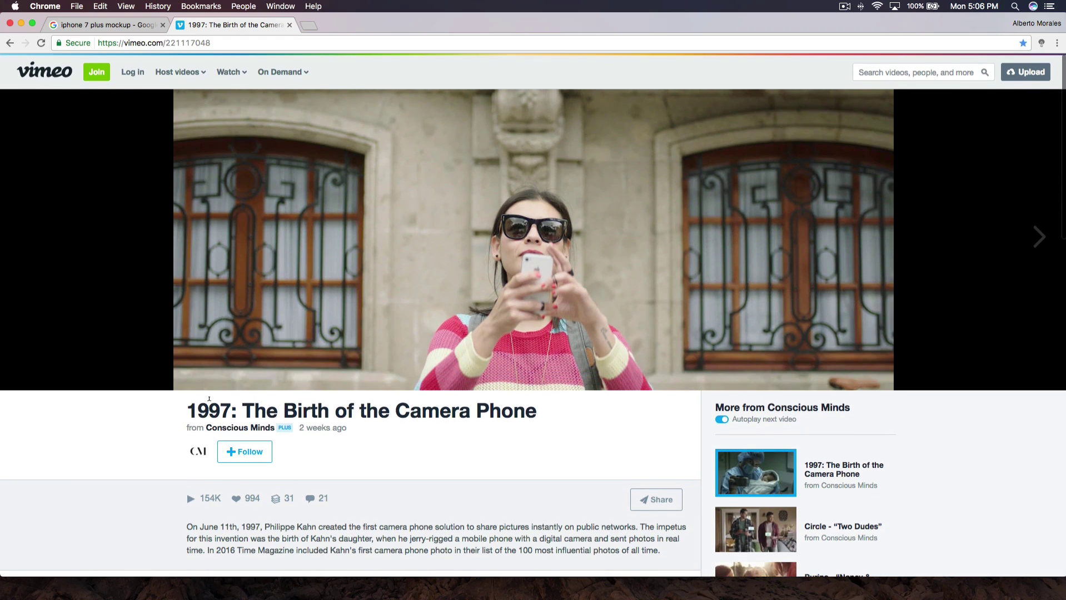
{"action": "mouse_move", "coordinate": [744, 351]}
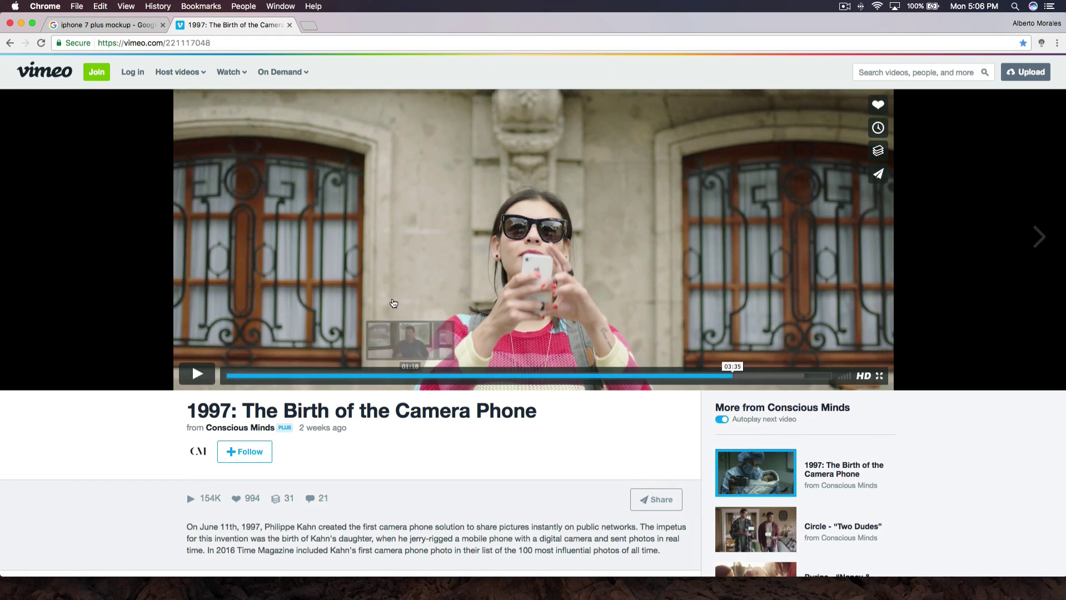
{"action": "left_click", "coordinate": [194, 380]}
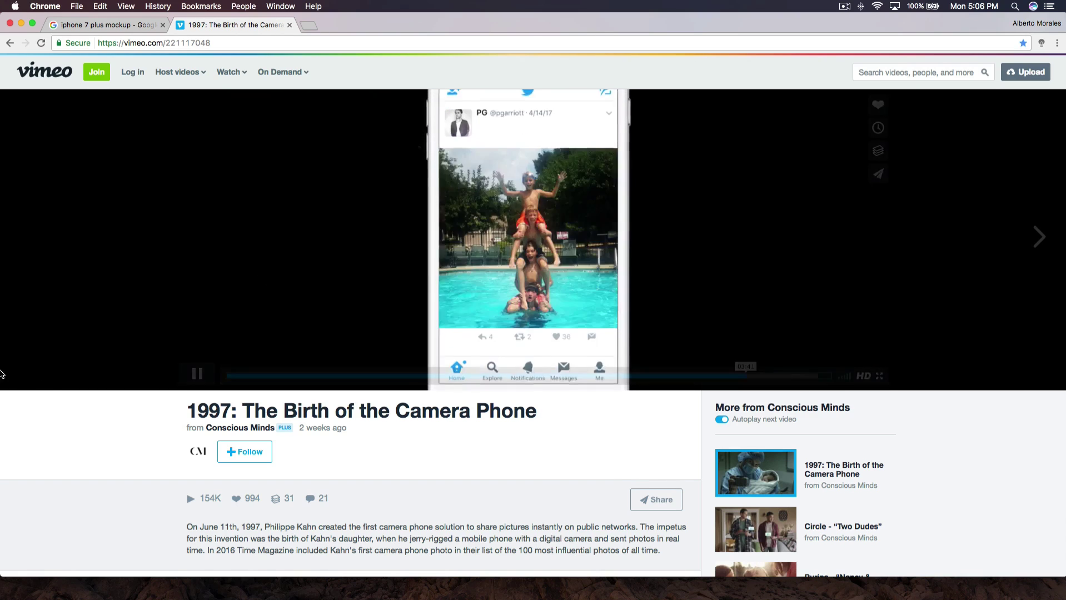
{"action": "left_click", "coordinate": [196, 374]}
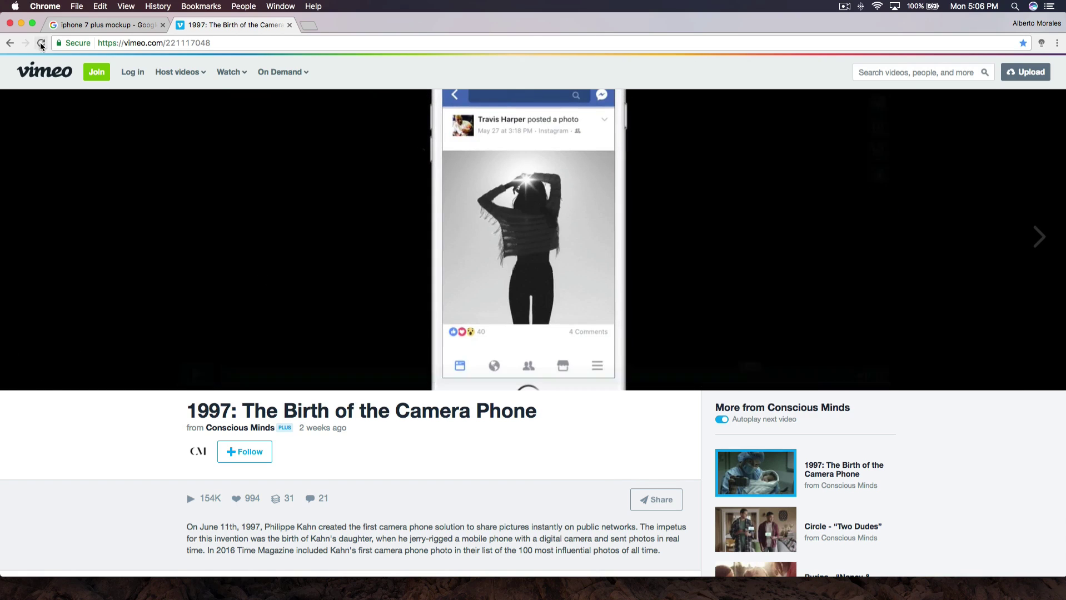
{"action": "left_click", "coordinate": [55, 25]}
- Minimize the browser and bring Final Cut Pro back to the front
{"action": "left_click", "coordinate": [23, 24]}
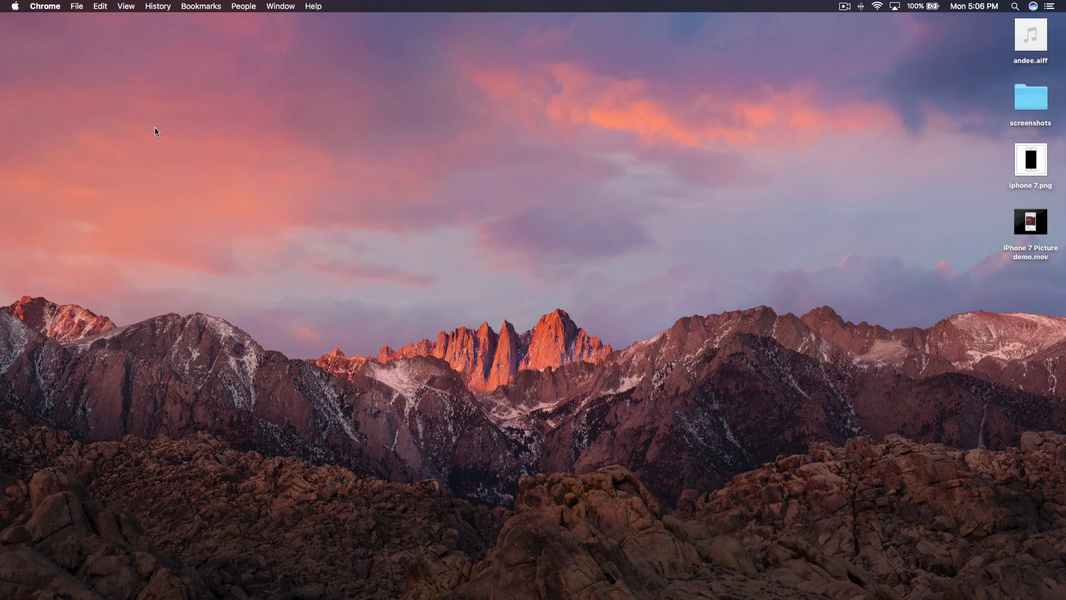
{"action": "mouse_move", "coordinate": [507, 594]}
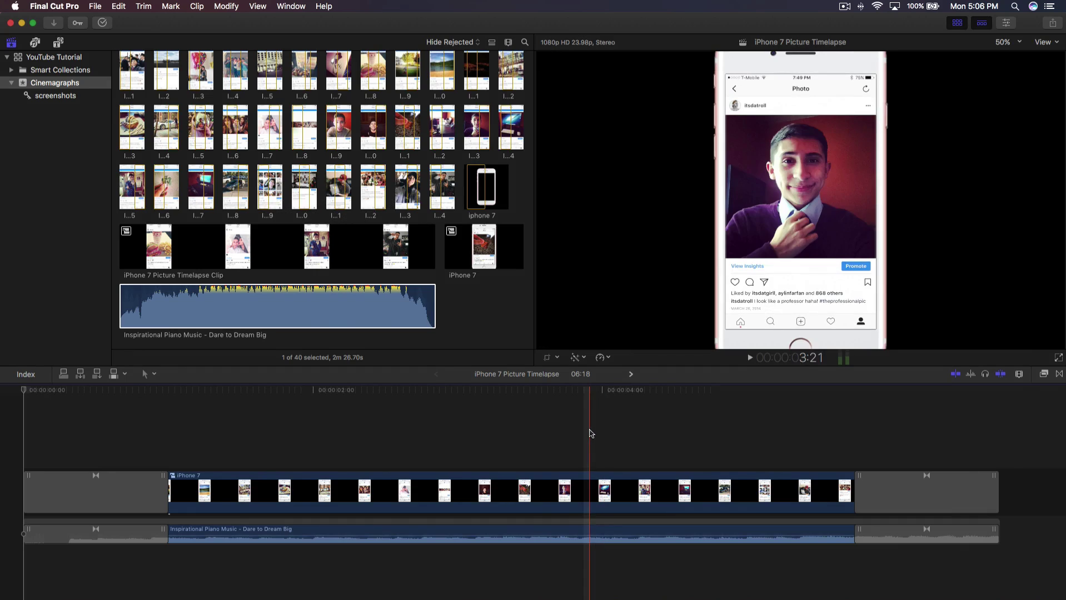
{"action": "left_click_drag", "start_coordinate": [590, 389], "coordinate": [25, 393]}
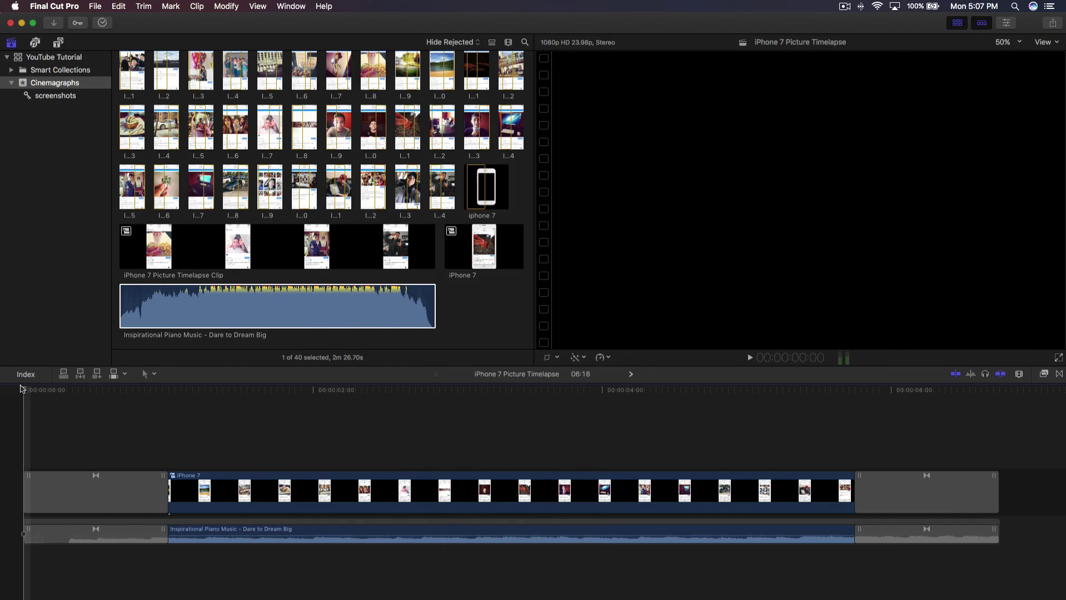
{"action": "scroll", "coordinate": [488, 302], "scroll_direction": "up", "scroll_amount": 5}
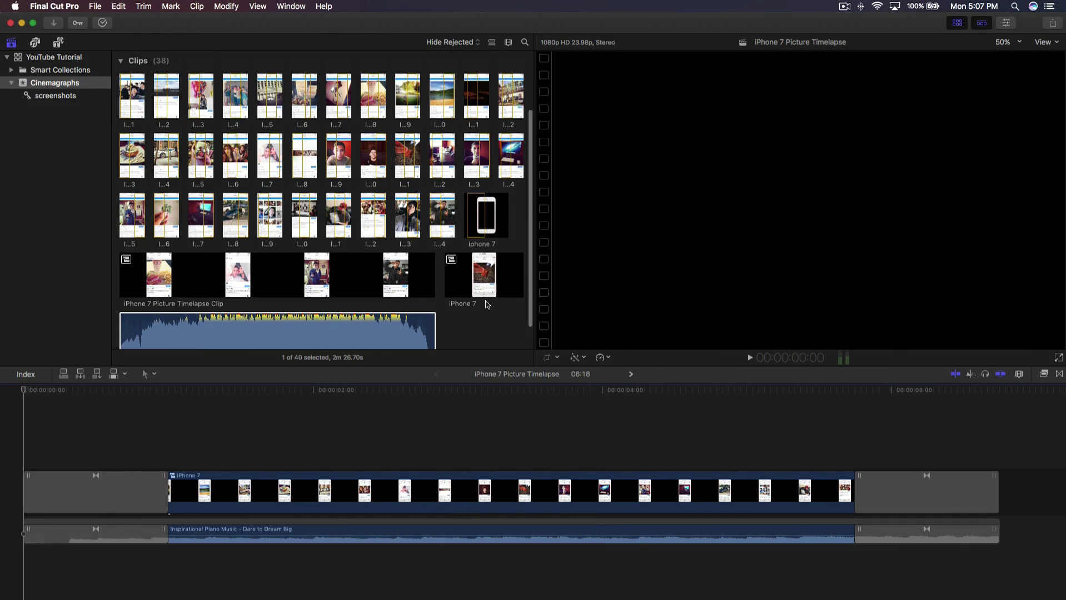
{"action": "scroll", "coordinate": [368, 246], "scroll_direction": "down", "scroll_amount": 5}
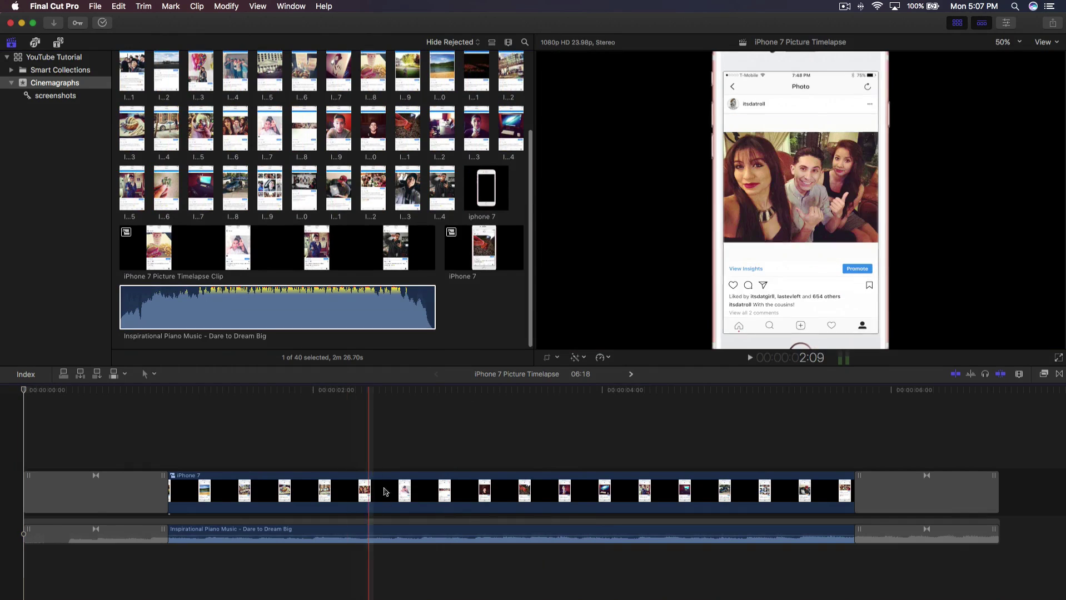
- Delete the iPhone 7 clip and the leftover gaps, leaving the timeline at 00:00
{"action": "left_click", "coordinate": [384, 492]}
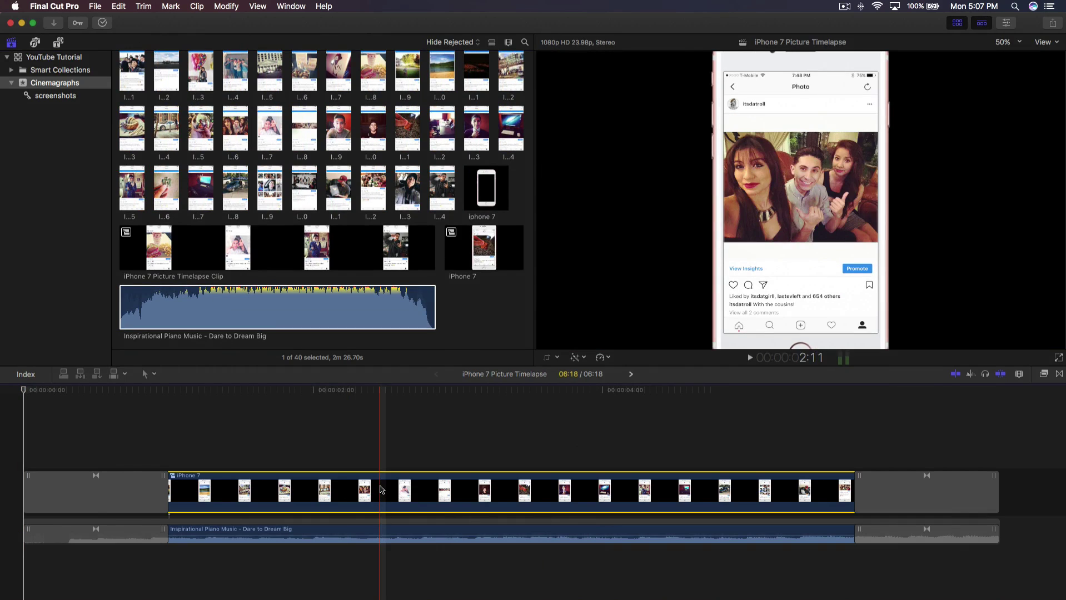
{"action": "key", "text": "Delete"}
{"action": "key", "text": "super+z"}
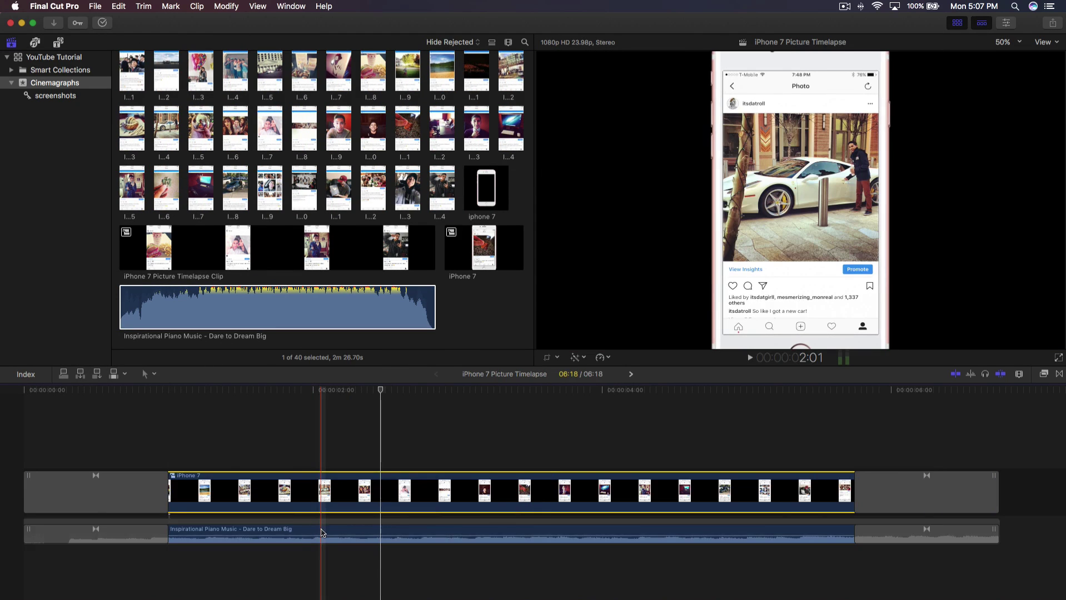
{"action": "left_click", "coordinate": [317, 496]}
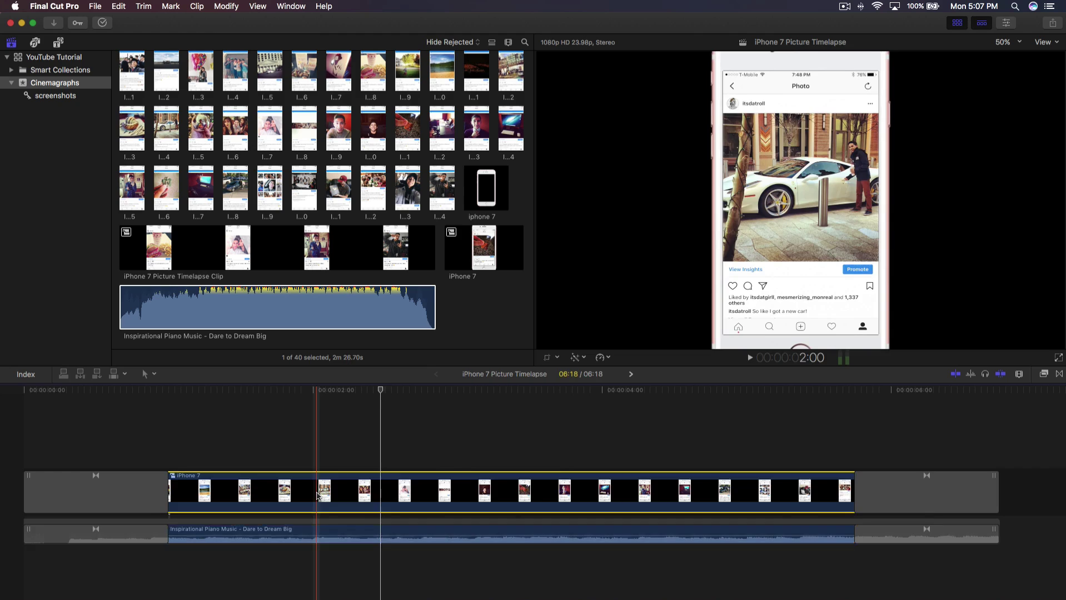
{"action": "key", "text": "Delete"}
{"action": "left_click_drag", "start_coordinate": [372, 493], "coordinate": [55, 468]}
{"action": "key", "text": "Delete"}
- Select the Instagram screenshot clips in the browser and drop them into the empty timeline
{"action": "scroll", "coordinate": [333, 222], "scroll_direction": "up", "scroll_amount": 4}
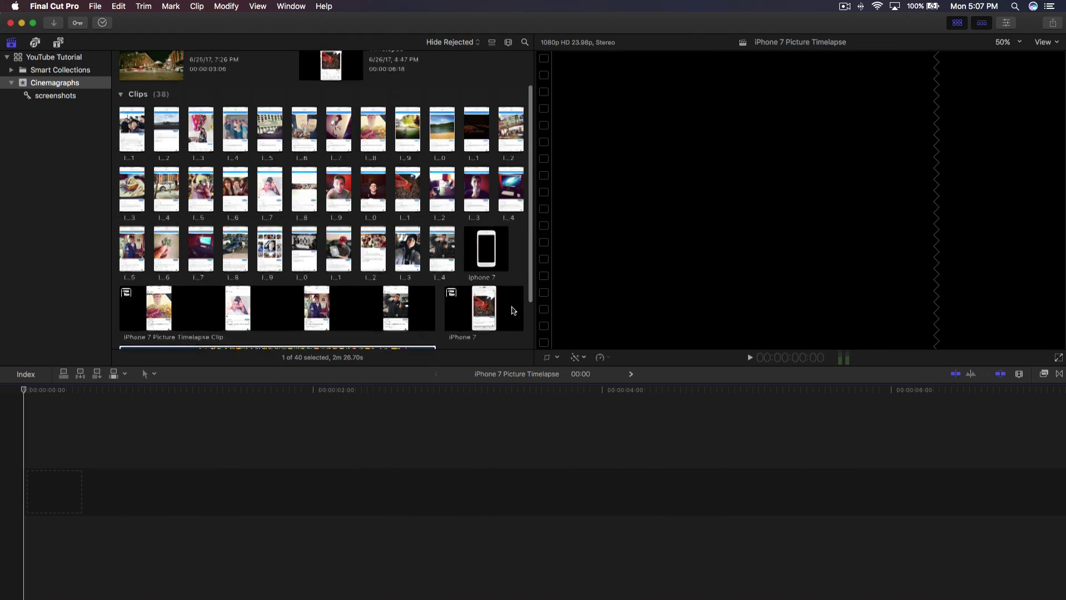
{"action": "left_click", "coordinate": [160, 138]}
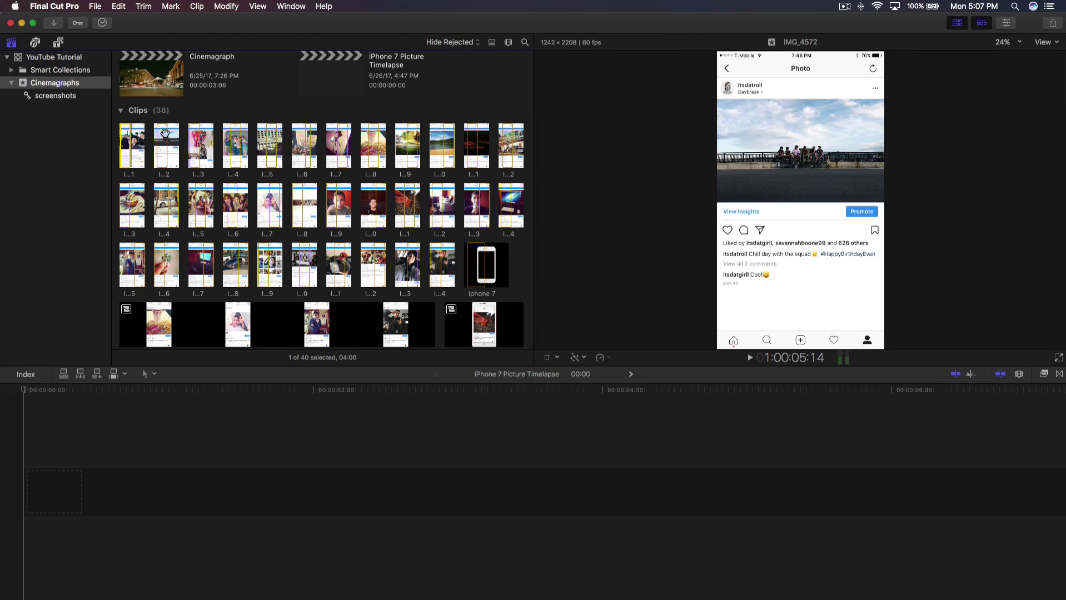
{"action": "left_click", "coordinate": [167, 139]}
{"action": "left_click", "coordinate": [206, 139]}
{"action": "left_click", "coordinate": [139, 125]}
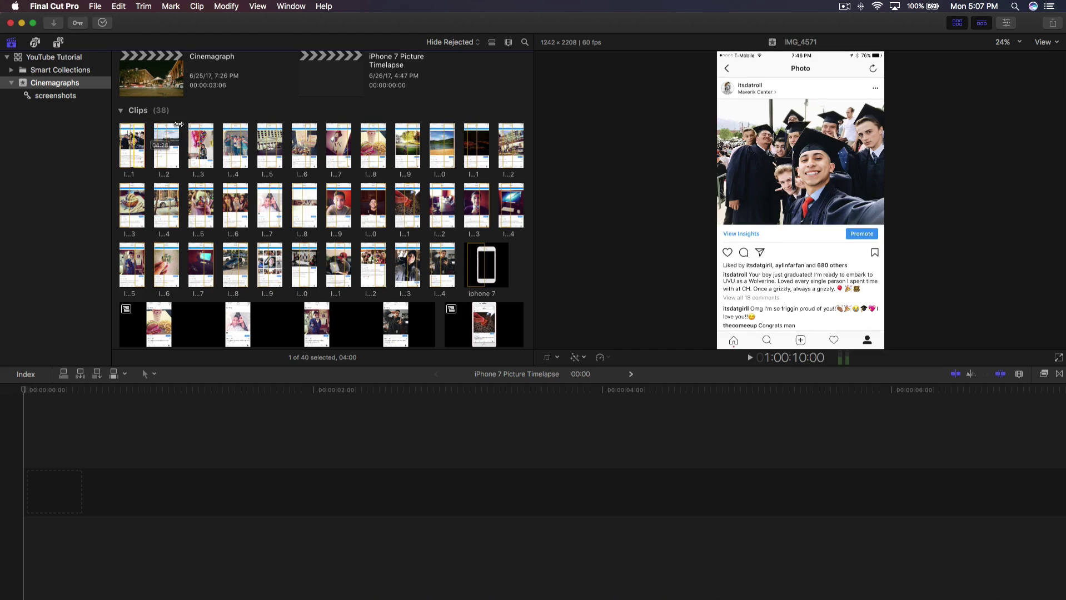
{"action": "left_click_drag", "start_coordinate": [463, 262], "coordinate": [119, 125]}
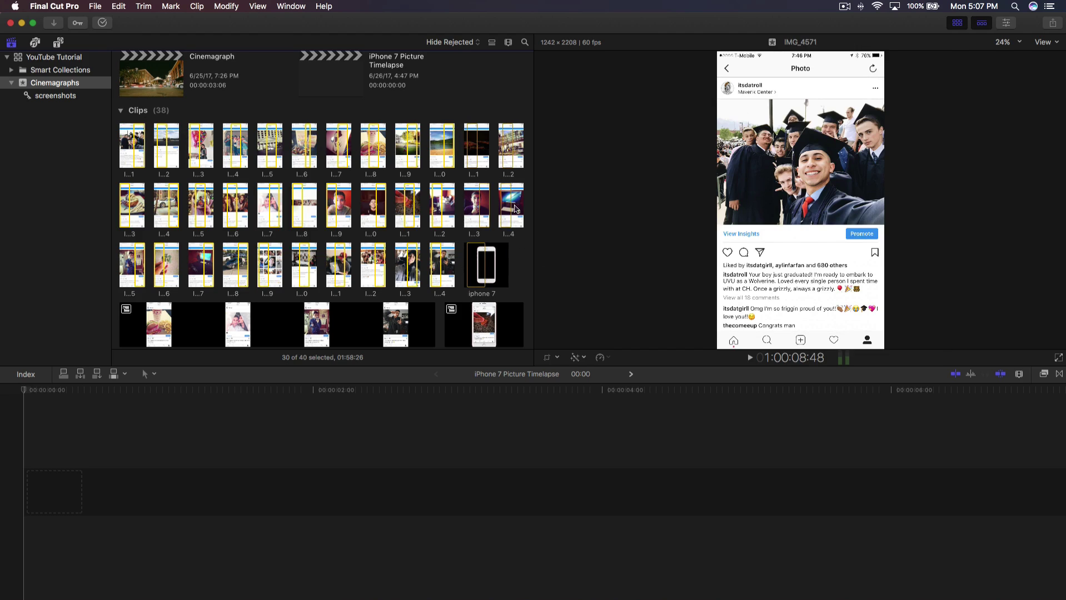
{"action": "left_click", "coordinate": [514, 202], "text": "super"}
{"action": "left_click", "coordinate": [504, 150], "text": "super"}
{"action": "left_click", "coordinate": [477, 146], "text": "super"}
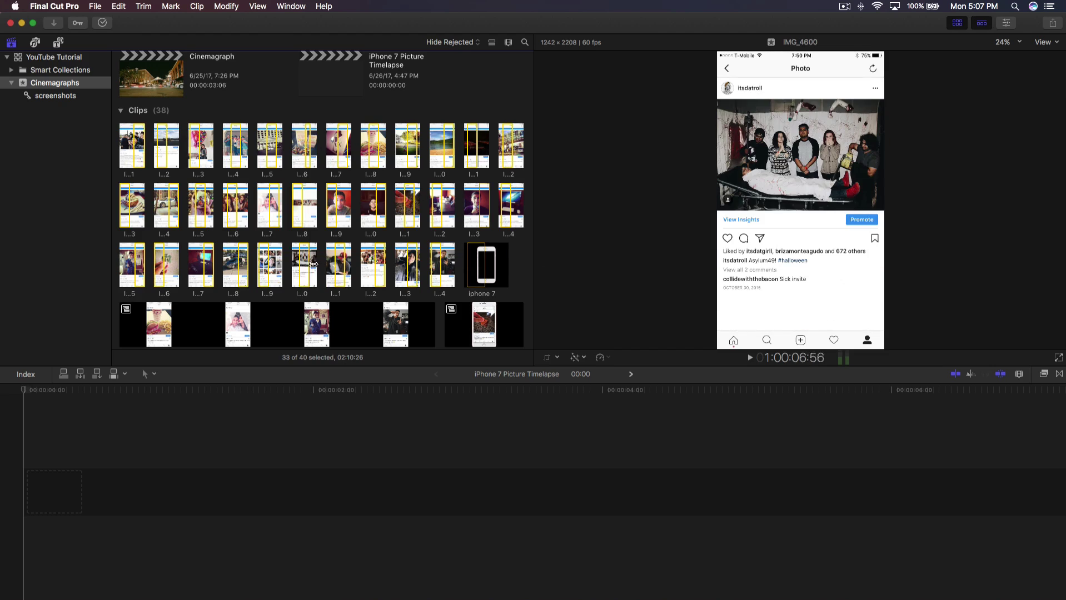
{"action": "scroll", "coordinate": [309, 269], "scroll_direction": "down", "scroll_amount": 3}
{"action": "scroll", "coordinate": [311, 258], "scroll_direction": "up", "scroll_amount": 2}
{"action": "left_click_drag", "start_coordinate": [336, 223], "coordinate": [1, 479]}
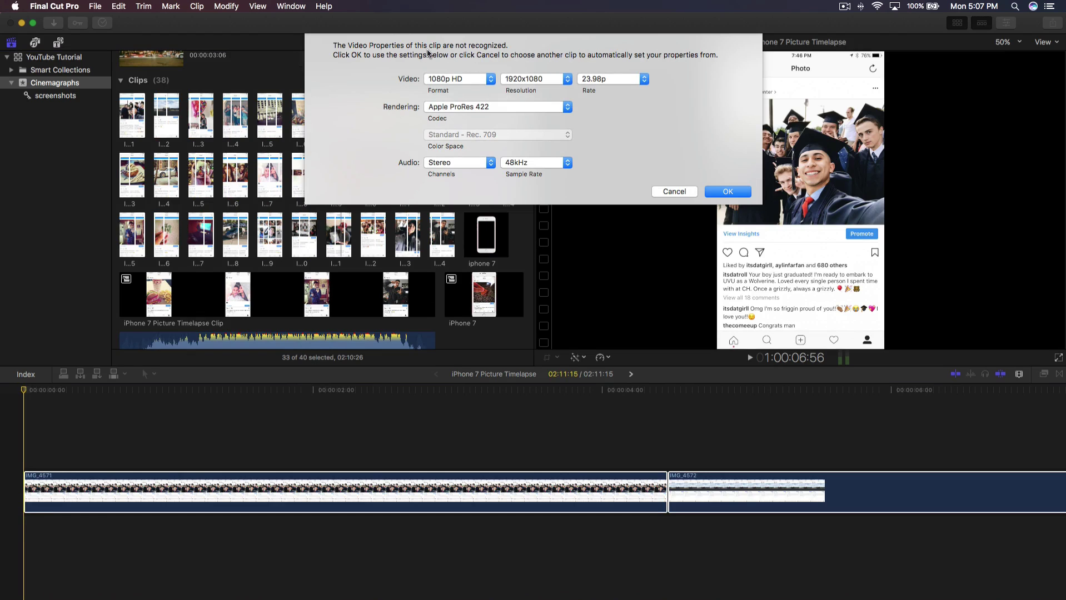
- Accept 1080p HD at 23.98p, fit the timeline to the window, and play through the screenshots
{"action": "left_click", "coordinate": [728, 191]}
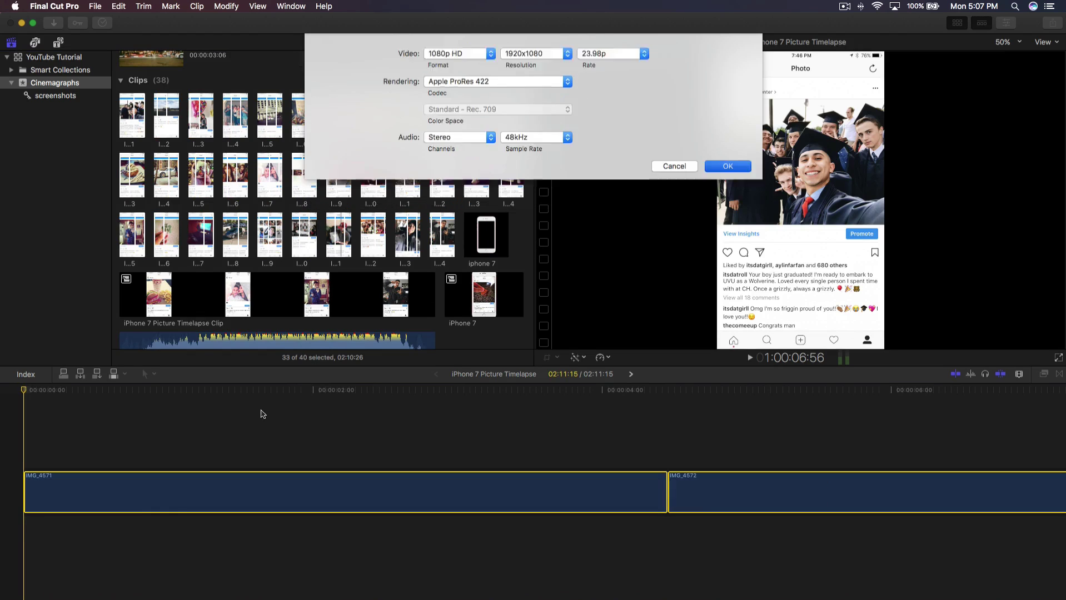
{"action": "key", "text": "shift+z"}
{"action": "left_click", "coordinate": [194, 392]}
{"action": "left_click_drag", "start_coordinate": [179, 393], "coordinate": [958, 406]}
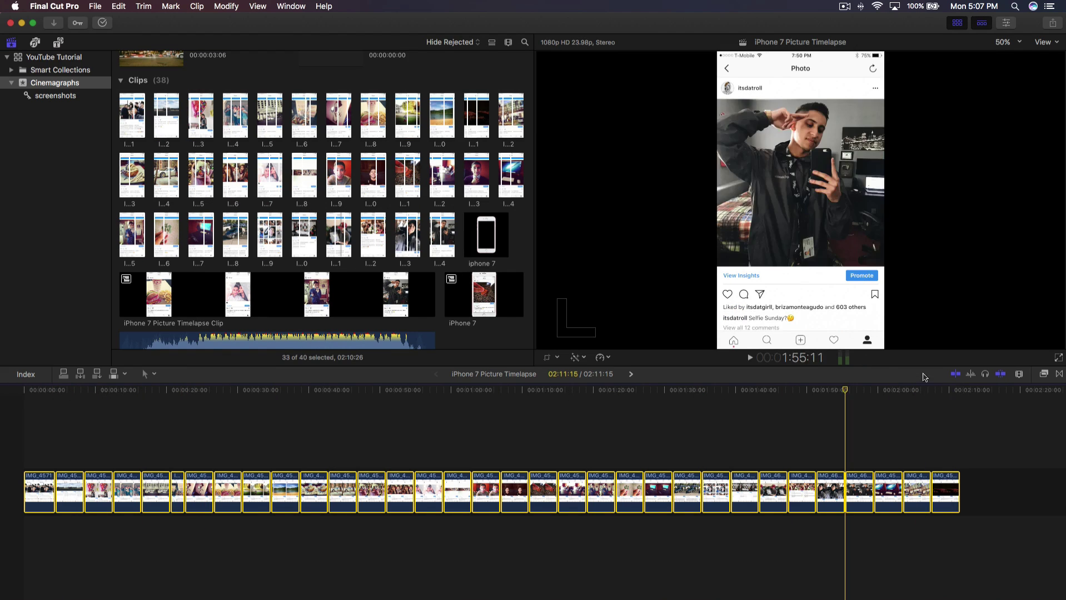
{"action": "key", "text": "space"}
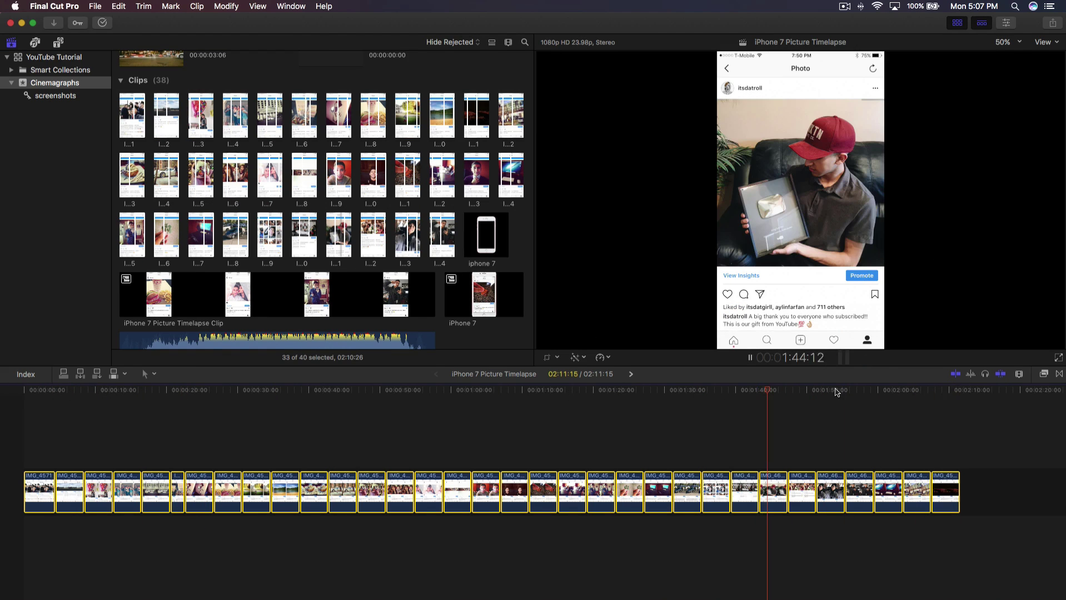
{"action": "left_click_drag", "start_coordinate": [811, 394], "coordinate": [406, 395]}
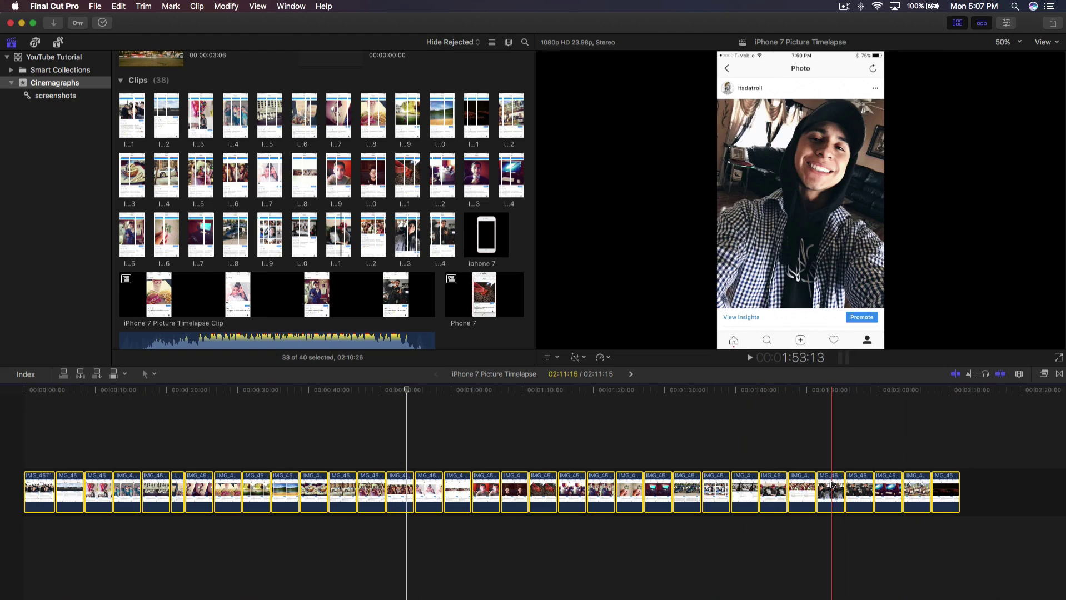
- Turn the selected screenshot clips into a new compound clip named IPHONE 7
{"action": "right_click", "coordinate": [482, 486]}
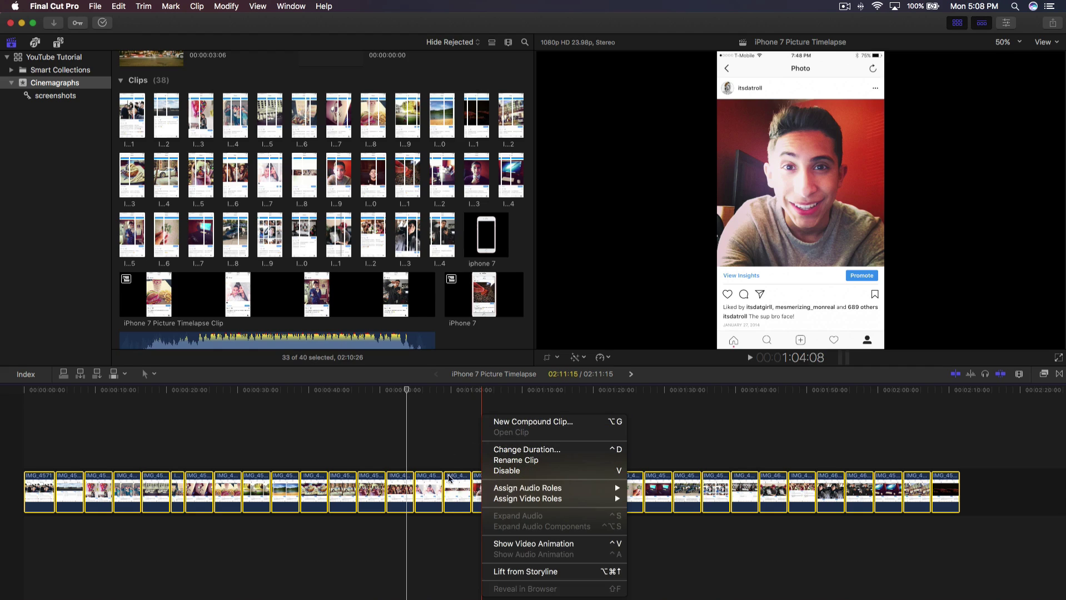
{"action": "left_click", "coordinate": [531, 422]}
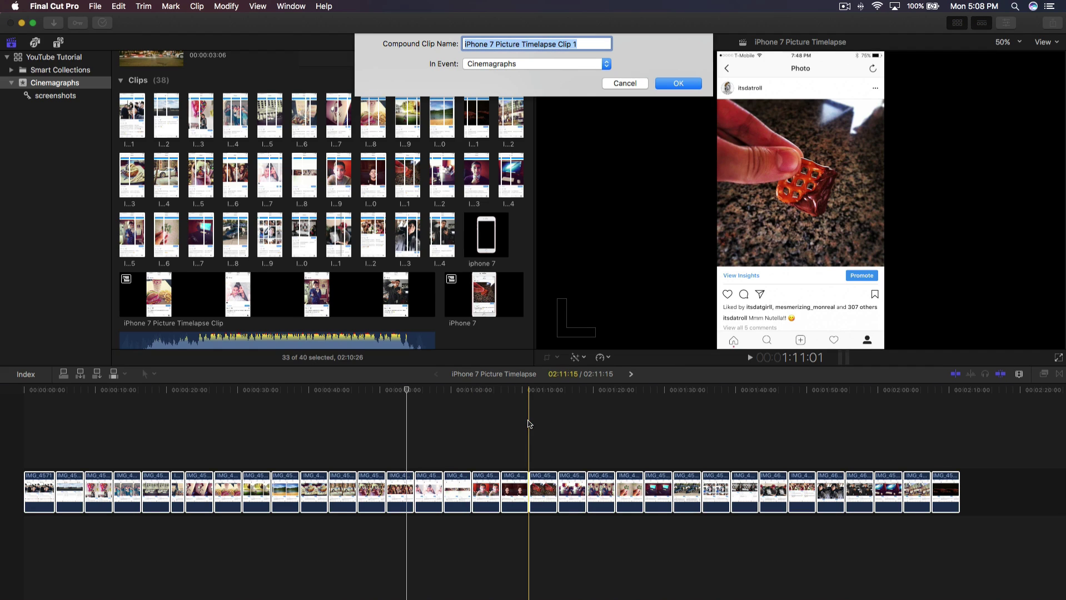
{"action": "type", "text": "IPHONE 6"}
{"action": "key", "text": "Return"}
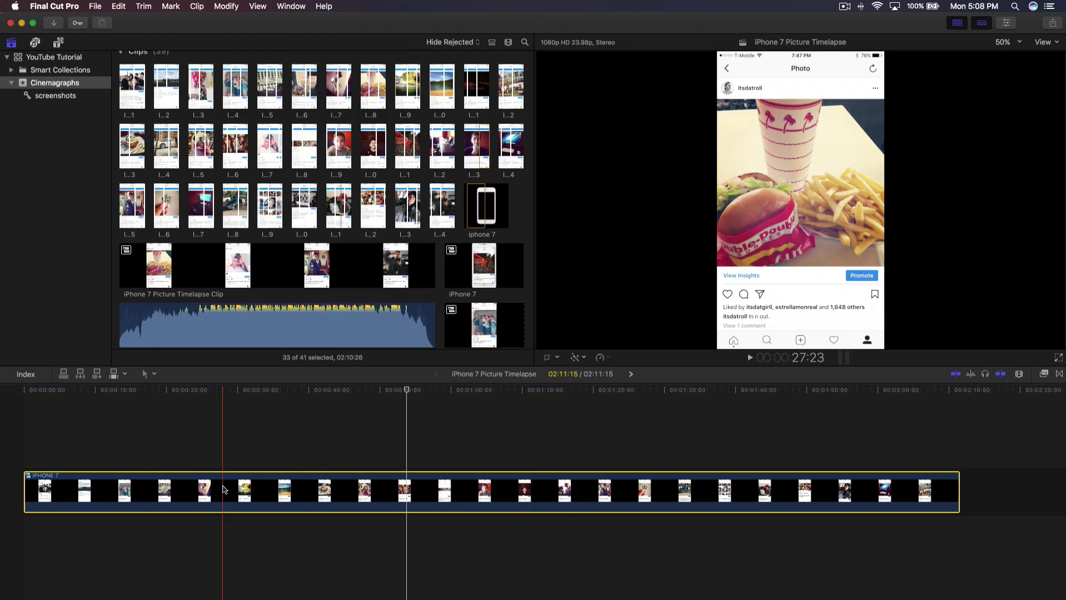
- Inside the IPHONE 7 compound clip, move the opening screenshots to the end of the sequence
{"action": "double_click", "coordinate": [178, 490]}
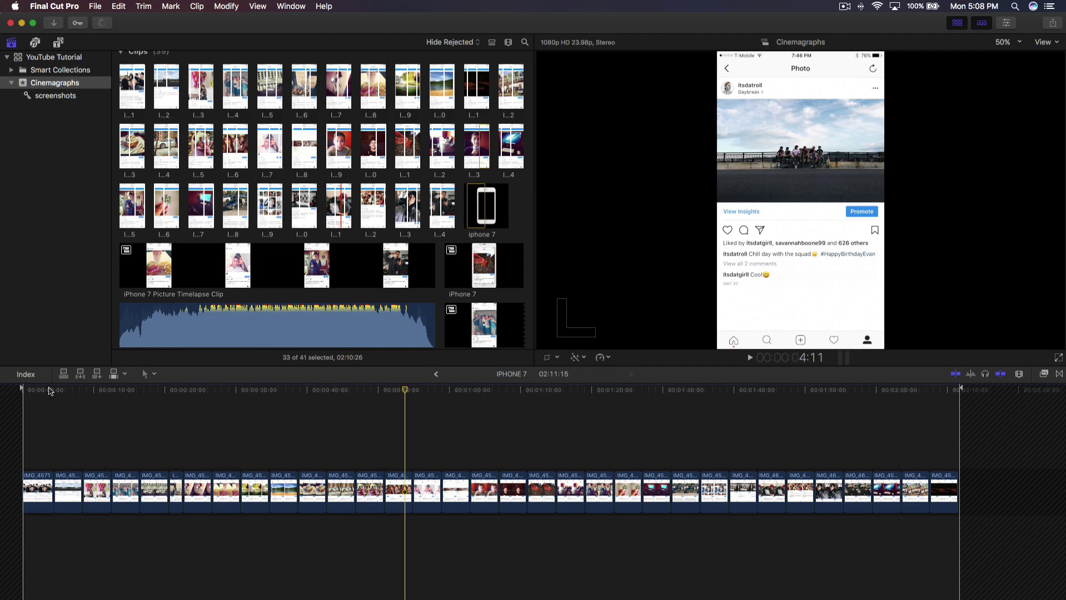
{"action": "left_click", "coordinate": [356, 400]}
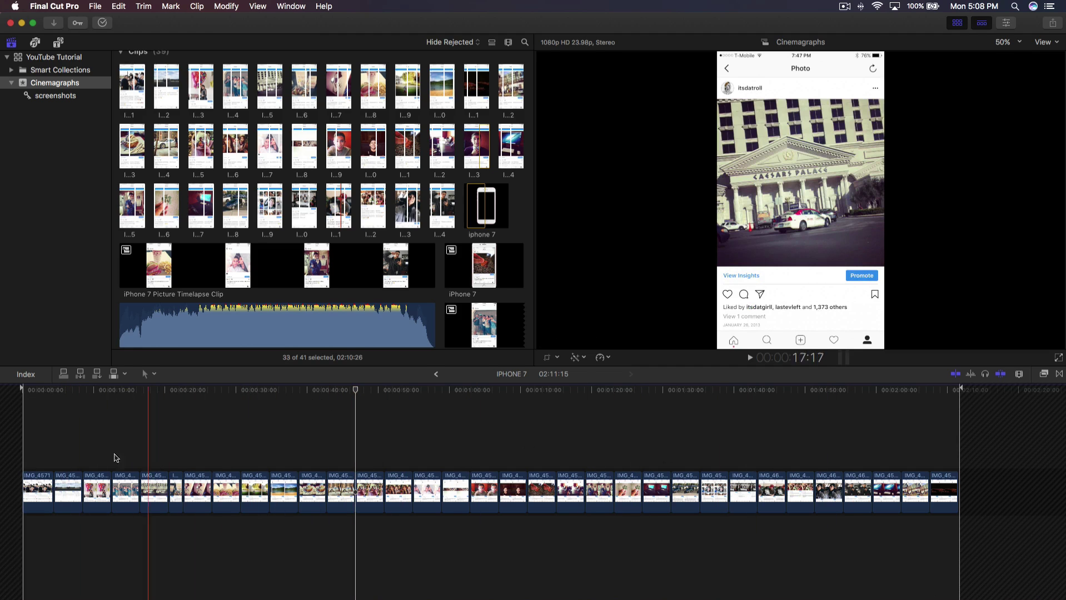
{"action": "left_click", "coordinate": [40, 488]}
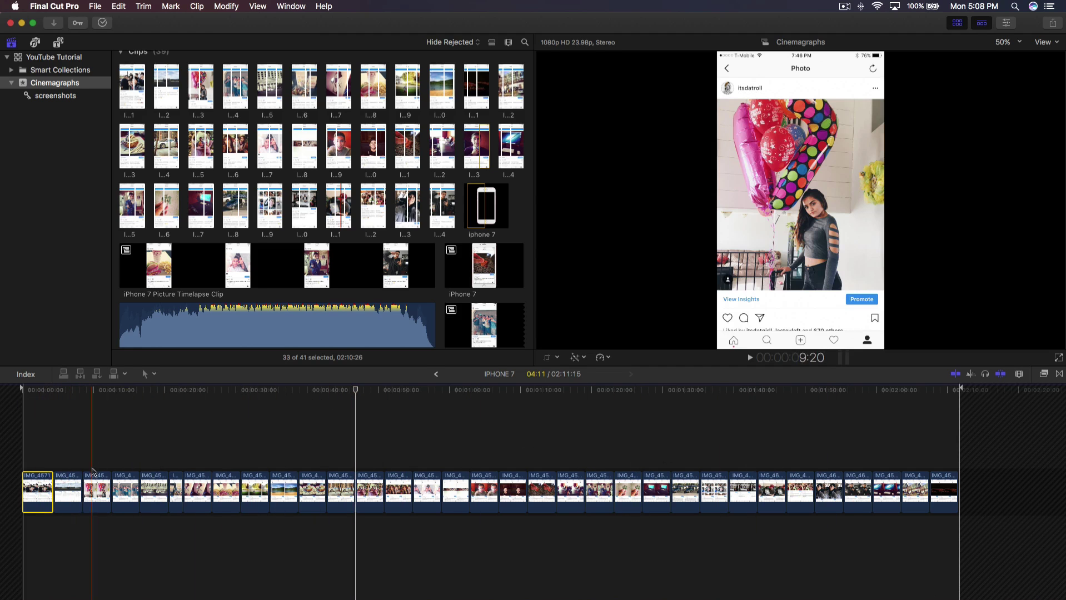
{"action": "left_click_drag", "start_coordinate": [103, 463], "coordinate": [937, 482]}
{"action": "left_click", "coordinate": [867, 452]}
{"action": "left_click", "coordinate": [869, 453]}
- Move three clips from near the end to the start, then return to the main project
{"action": "left_click", "coordinate": [850, 482]}
{"action": "left_click", "coordinate": [822, 483], "text": "super"}
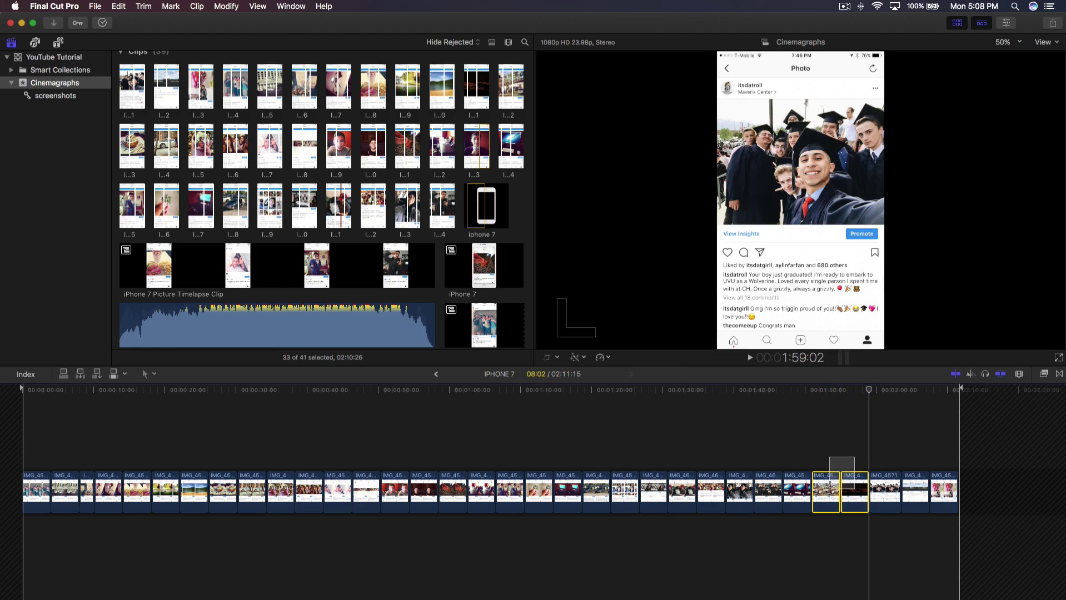
{"action": "left_click", "coordinate": [801, 483], "text": "super"}
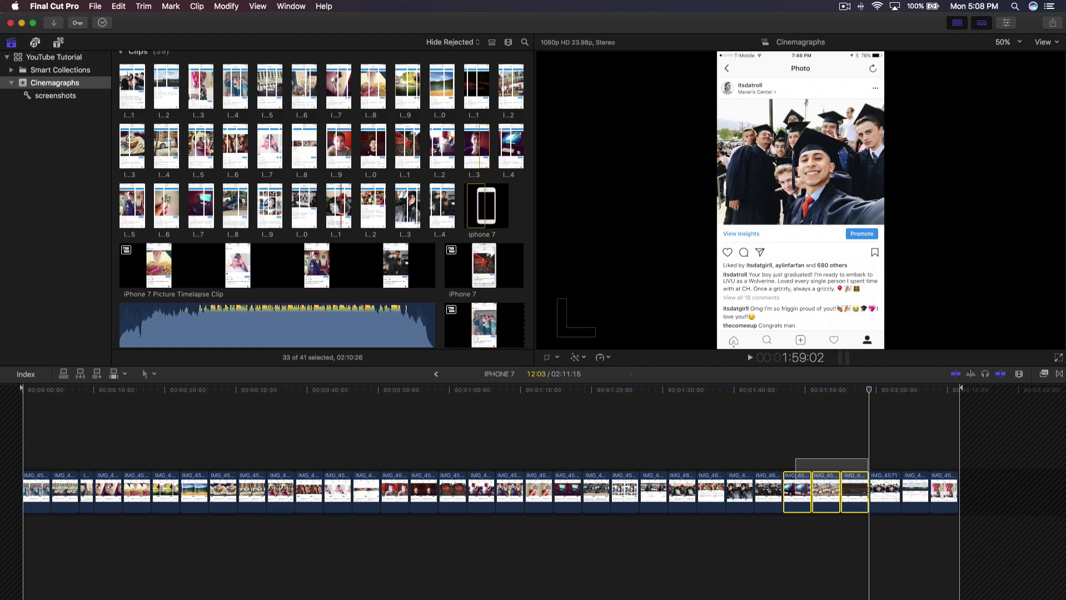
{"action": "left_click_drag", "start_coordinate": [809, 482], "coordinate": [128, 505]}
{"action": "left_click", "coordinate": [111, 443]}
{"action": "left_click", "coordinate": [80, 396]}
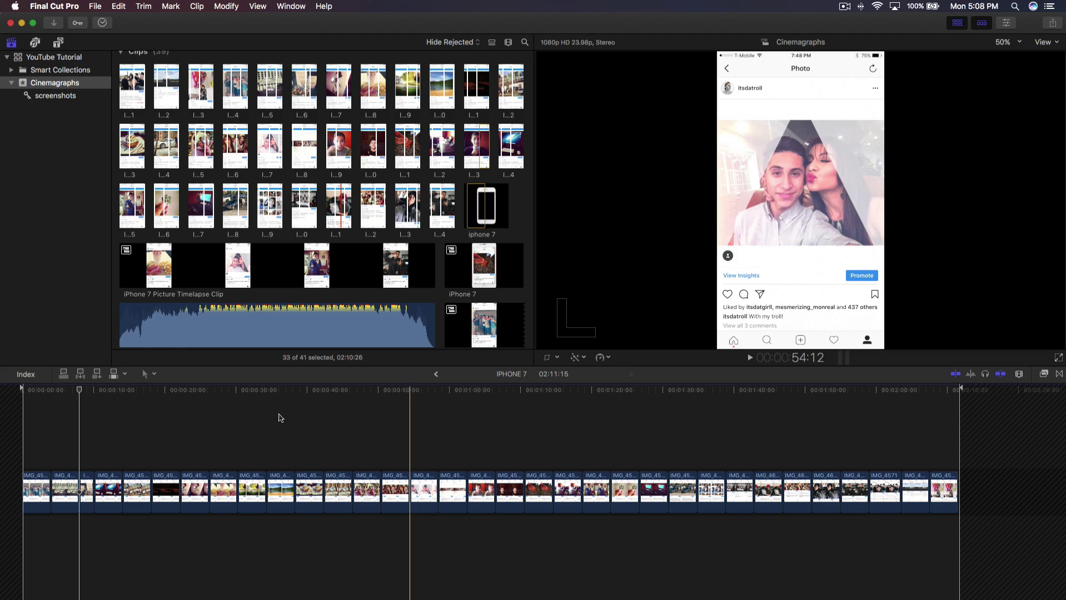
{"action": "left_click", "coordinate": [439, 374]}
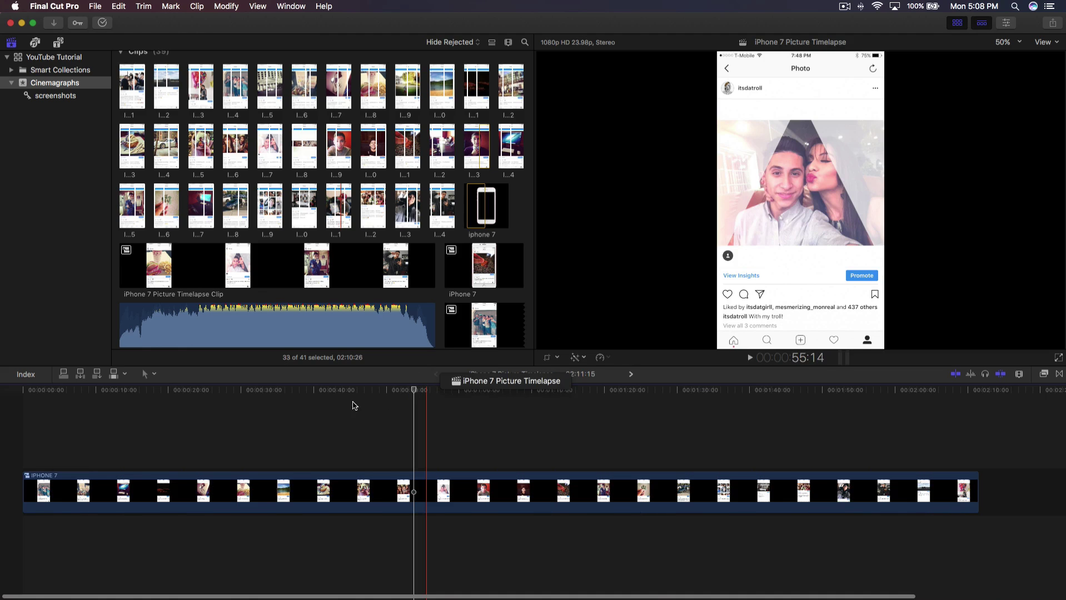
{"action": "left_click_drag", "start_coordinate": [305, 391], "coordinate": [282, 486]}
- Place the iphone 7 frame image above the screenshots at 00:00
{"action": "left_click", "coordinate": [288, 489]}
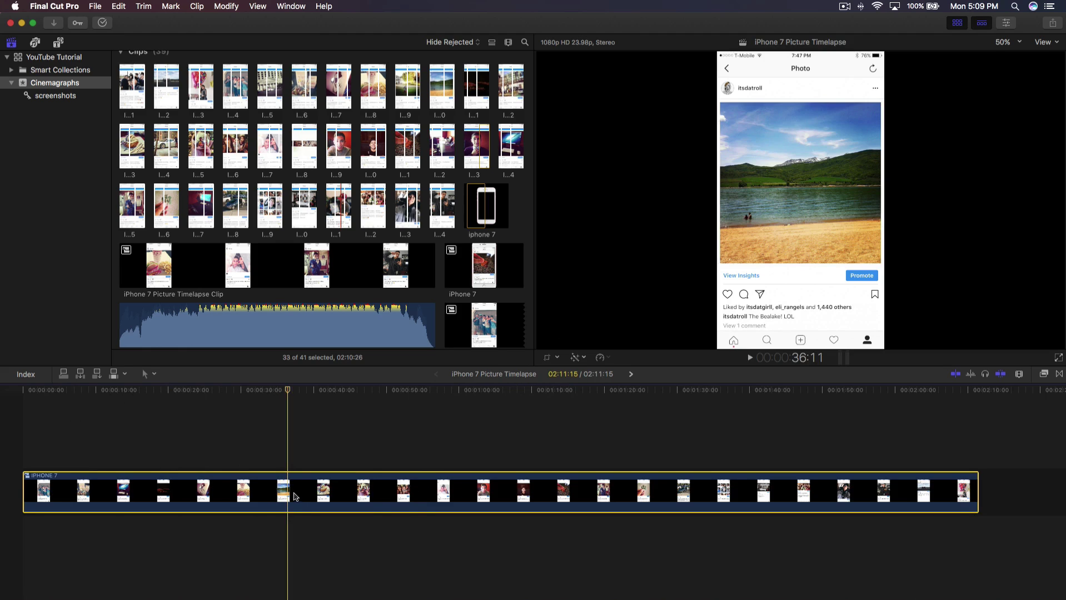
{"action": "scroll", "coordinate": [472, 286], "scroll_direction": "down", "scroll_amount": 2}
{"action": "left_click", "coordinate": [484, 189]}
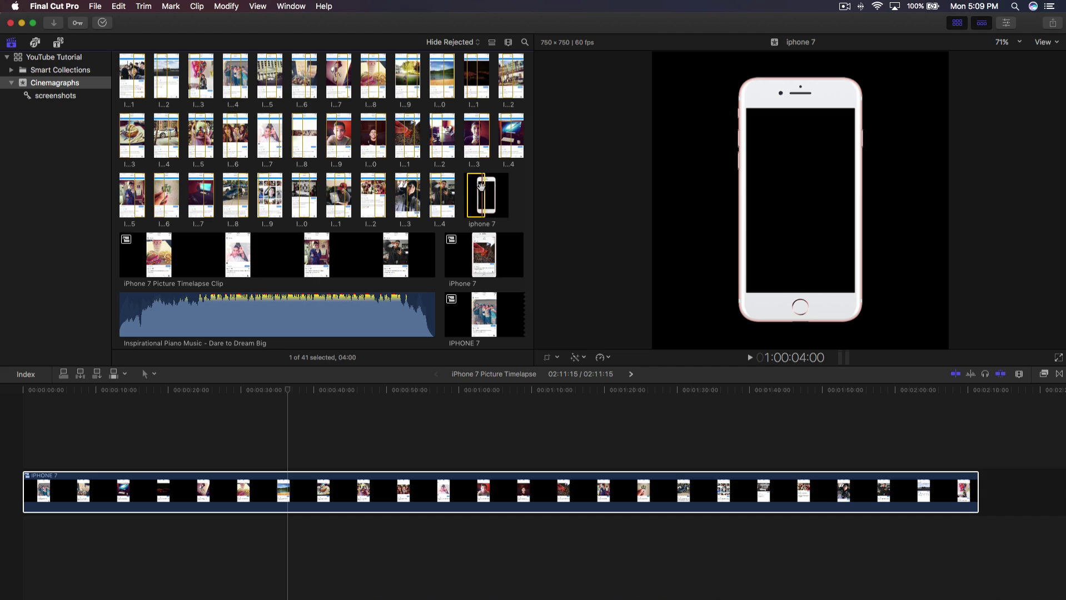
{"action": "left_click_drag", "start_coordinate": [290, 419], "coordinate": [2, 423]}
{"action": "key", "text": "space"}
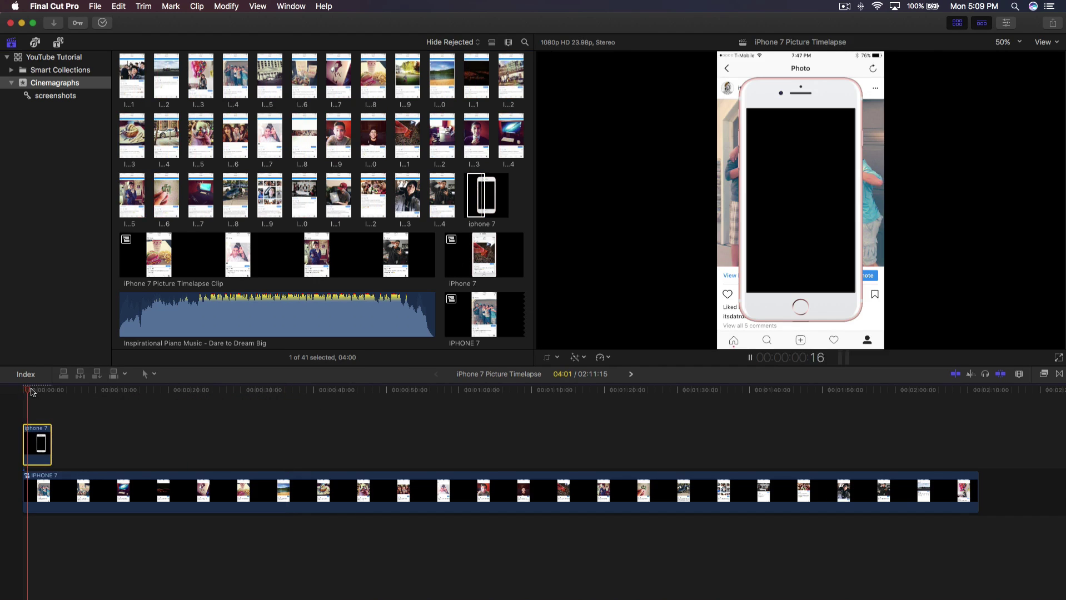
{"action": "key", "text": "space"}
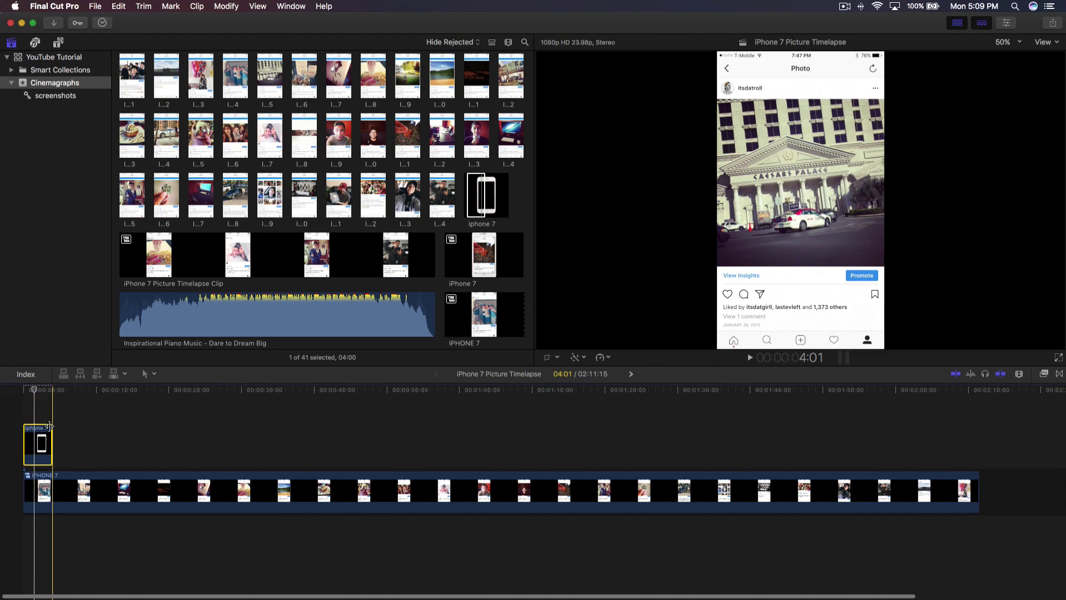
- Stretch the iPhone frame clip to the project end and preview it over the screenshots
{"action": "left_click_drag", "start_coordinate": [51, 439], "coordinate": [978, 438]}
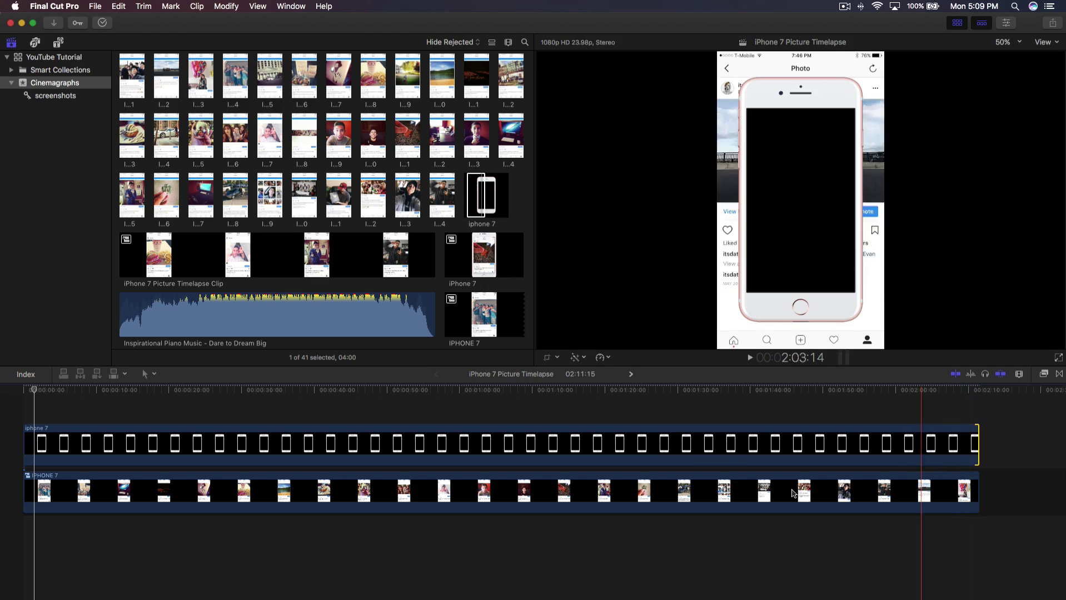
{"action": "left_click", "coordinate": [120, 489]}
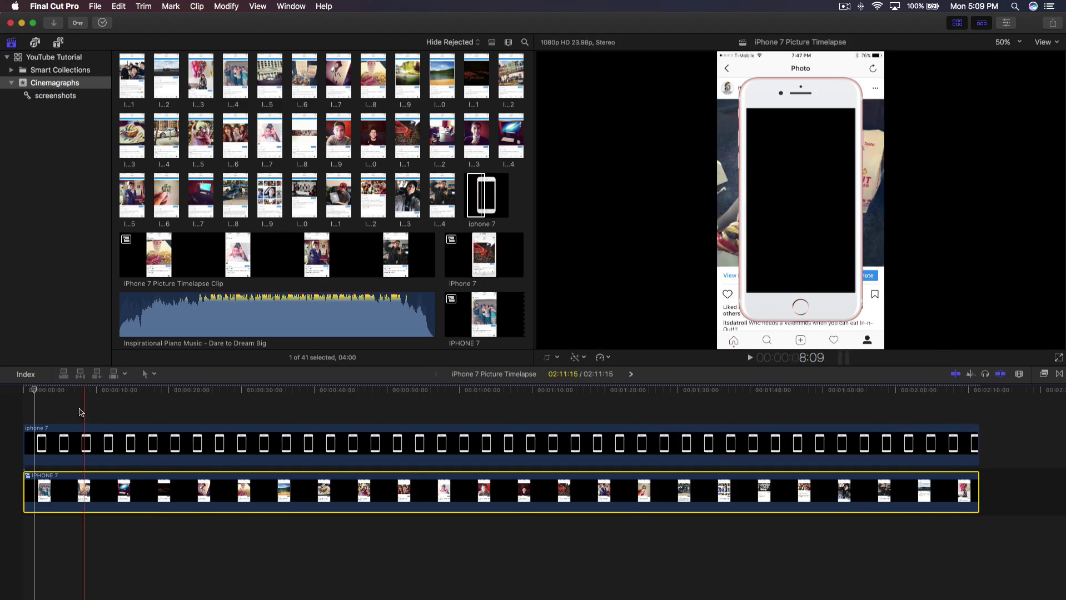
{"action": "left_click", "coordinate": [60, 445]}
{"action": "key", "text": "space"}
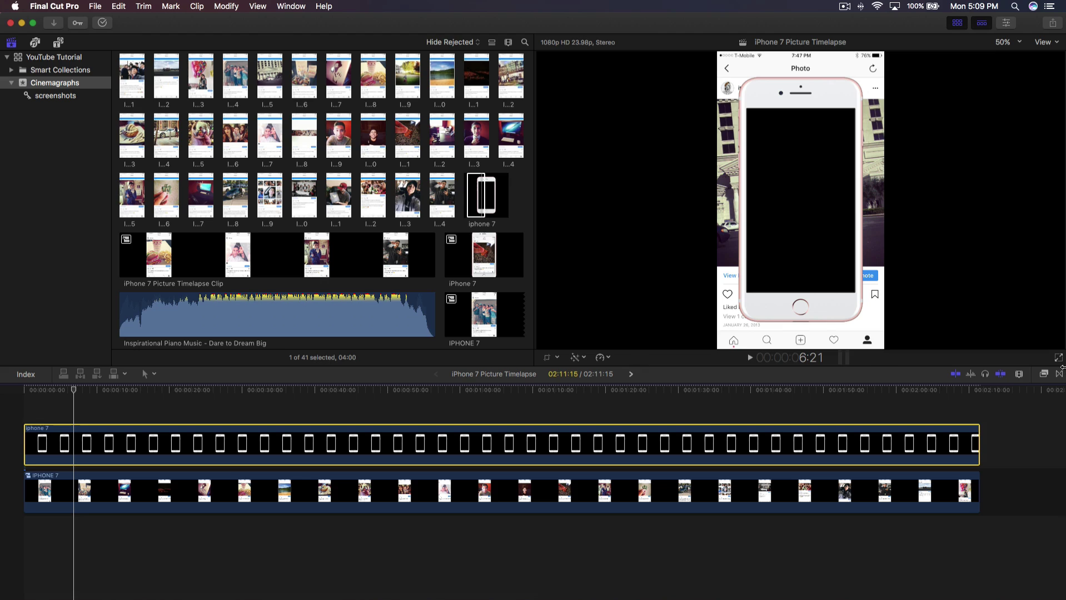
- Hide the browser, show the Inspector and enable on-screen Transform for the IPHONE 7 clip
{"action": "left_click", "coordinate": [957, 24]}
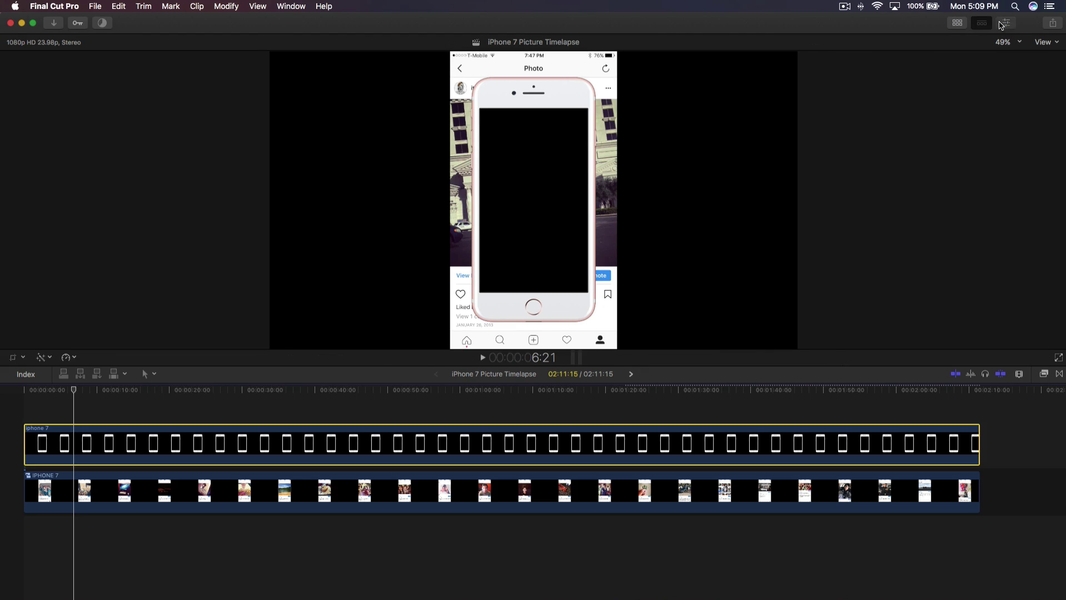
{"action": "left_click", "coordinate": [1005, 24]}
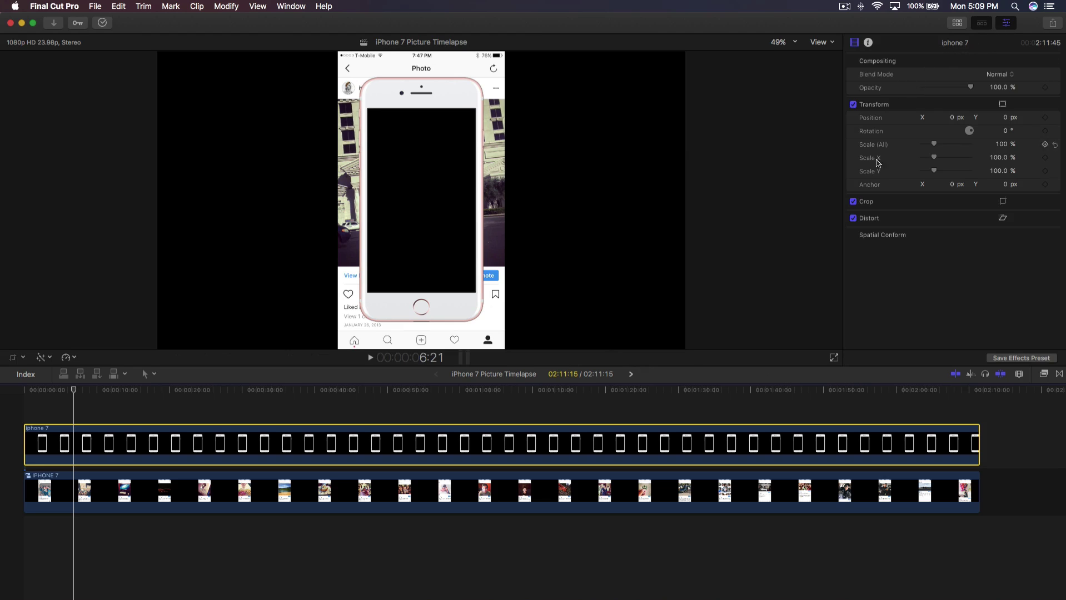
{"action": "left_click", "coordinate": [998, 74]}
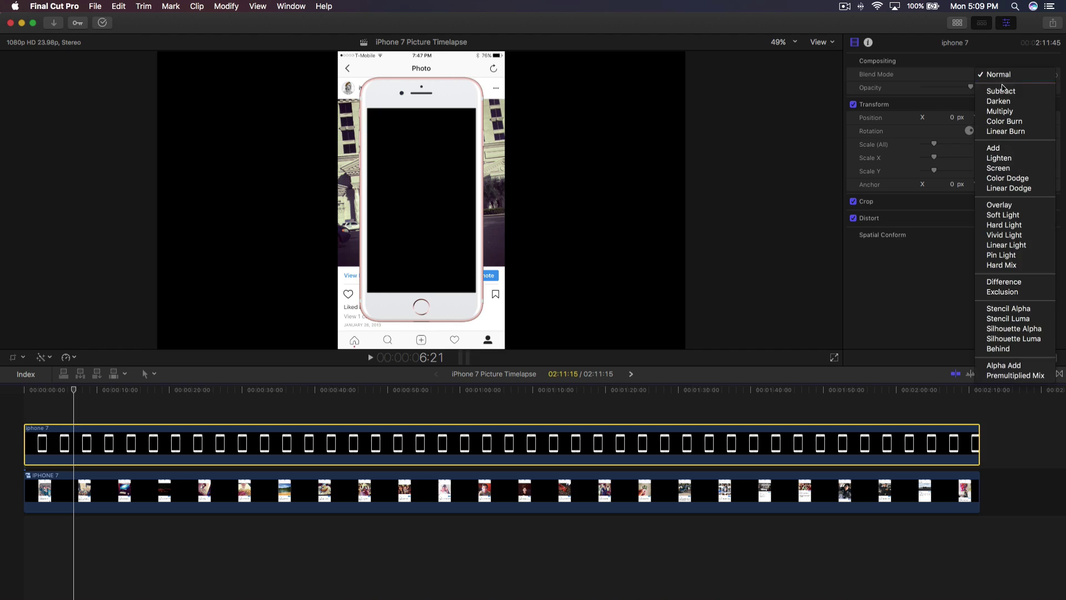
{"action": "left_click", "coordinate": [179, 490]}
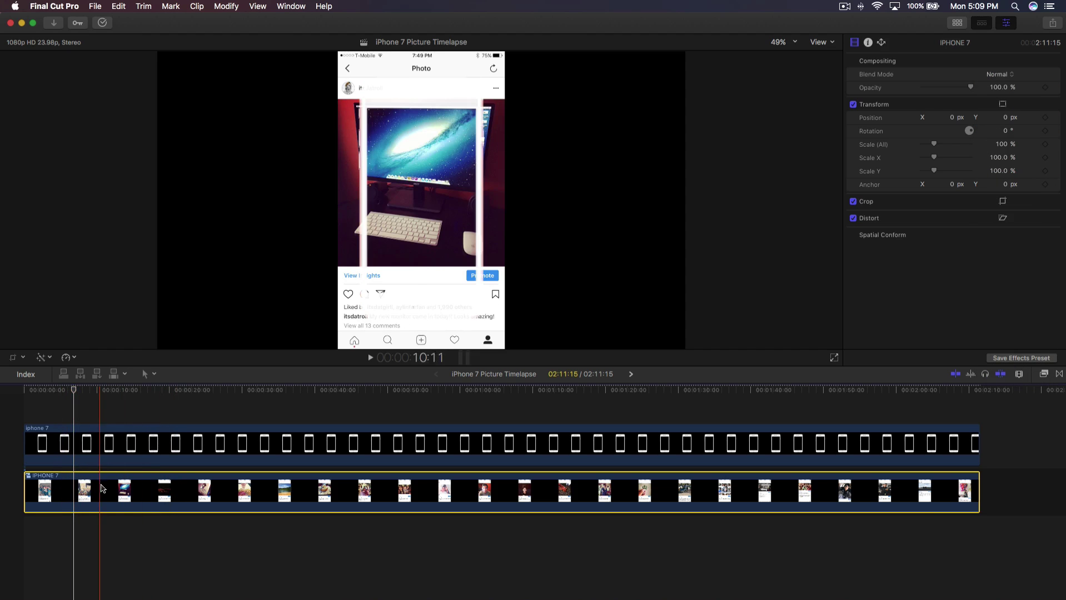
{"action": "left_click", "coordinate": [21, 358]}
{"action": "left_click", "coordinate": [33, 371]}
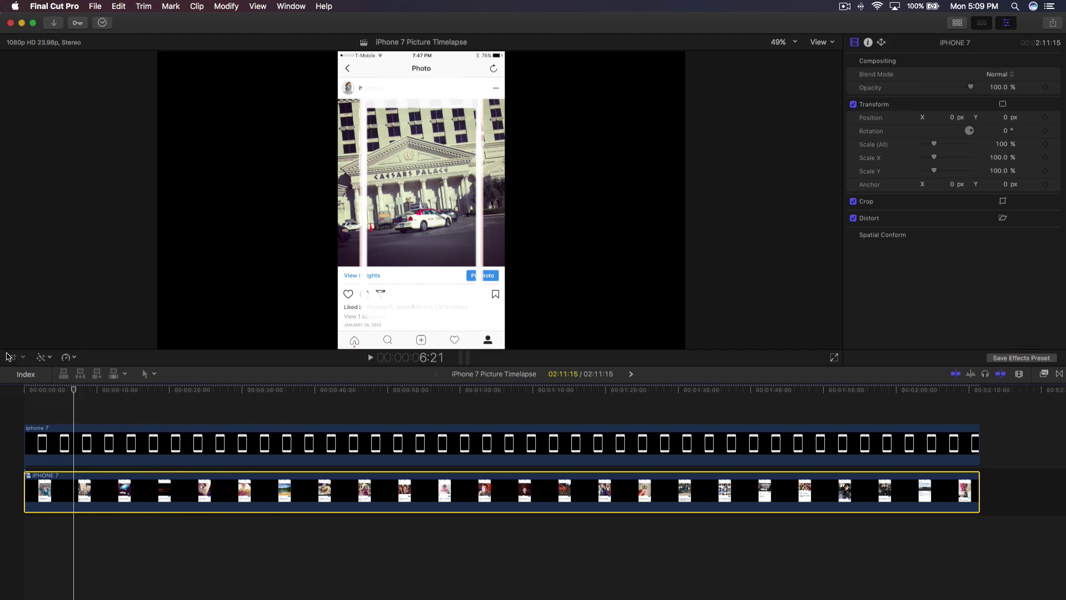
- Resize the screenshots to about 64.71% by 61.71% so they fill the phone's screen
{"action": "left_click_drag", "start_coordinate": [156, 53], "coordinate": [331, 105]}
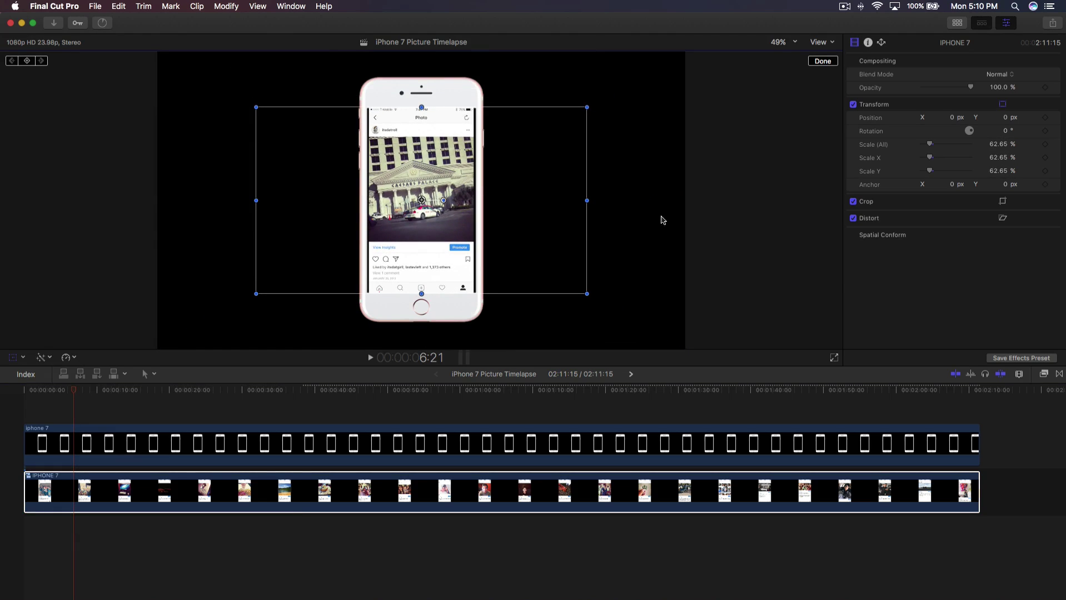
{"action": "left_click_drag", "start_coordinate": [588, 199], "coordinate": [590, 200]}
{"action": "left_click_drag", "start_coordinate": [421, 190], "coordinate": [418, 188]}
{"action": "left_click_drag", "start_coordinate": [256, 108], "coordinate": [254, 108]}
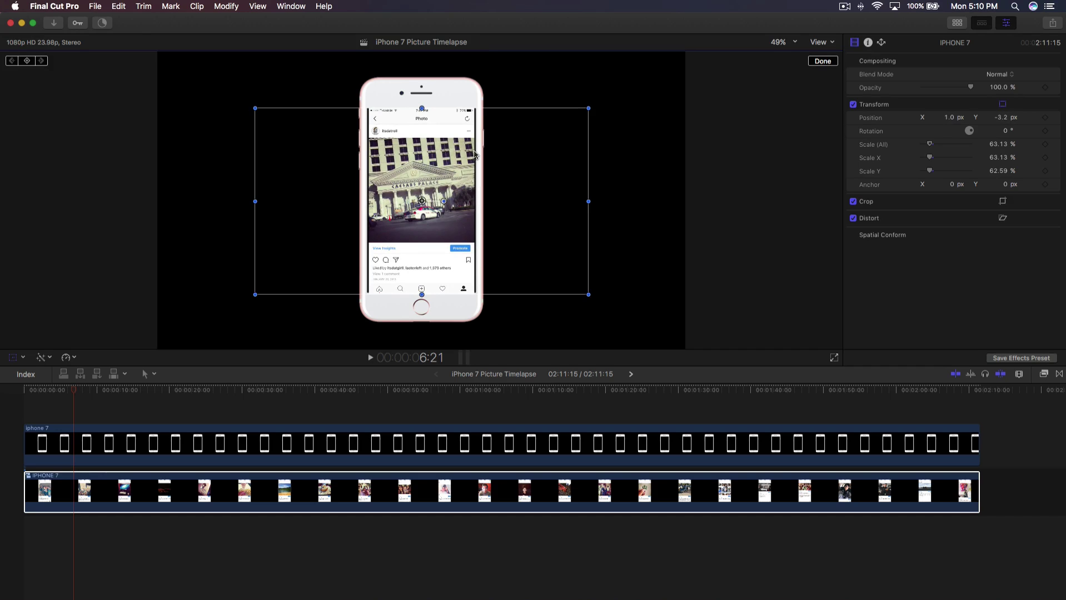
{"action": "left_click_drag", "start_coordinate": [589, 201], "coordinate": [590, 201]}
{"action": "left_click_drag", "start_coordinate": [249, 201], "coordinate": [253, 201]}
{"action": "left_click_drag", "start_coordinate": [422, 106], "coordinate": [428, 106]}
{"action": "left_click", "coordinate": [822, 61]}
{"action": "left_click_drag", "start_coordinate": [75, 389], "coordinate": [21, 389]}
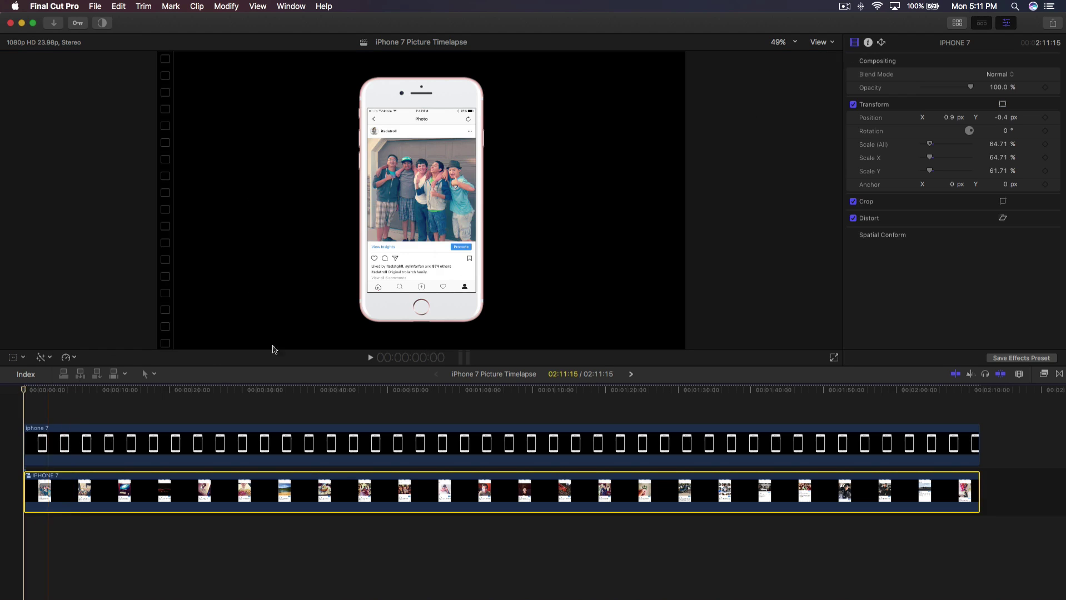
- After a full-screen preview, combine the phone frame and screenshots into a compound clip named 'final'
{"action": "left_click", "coordinate": [834, 358]}
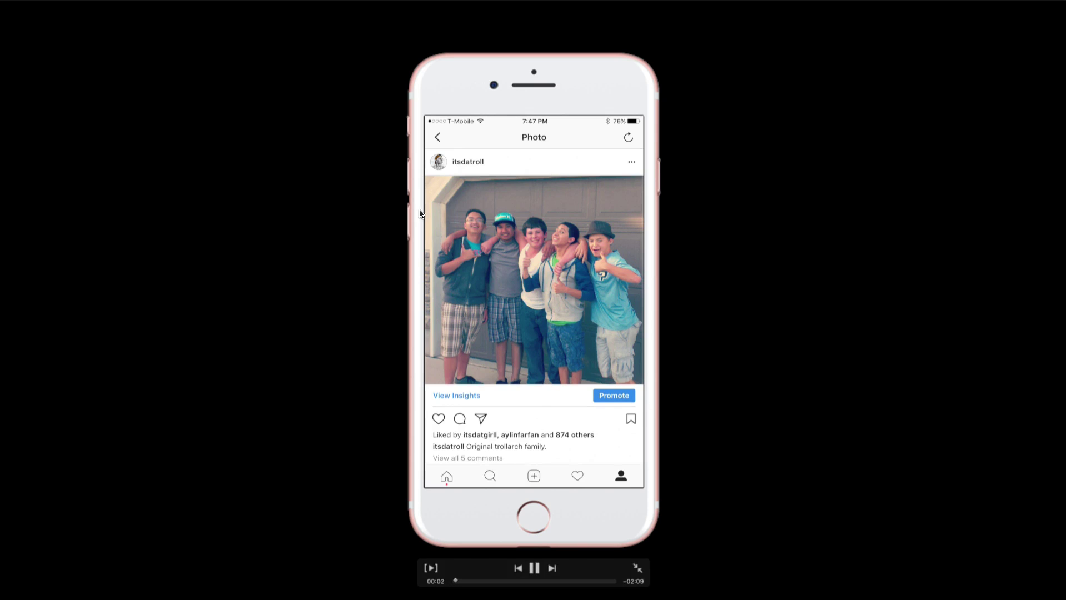
{"action": "key", "text": "Escape"}
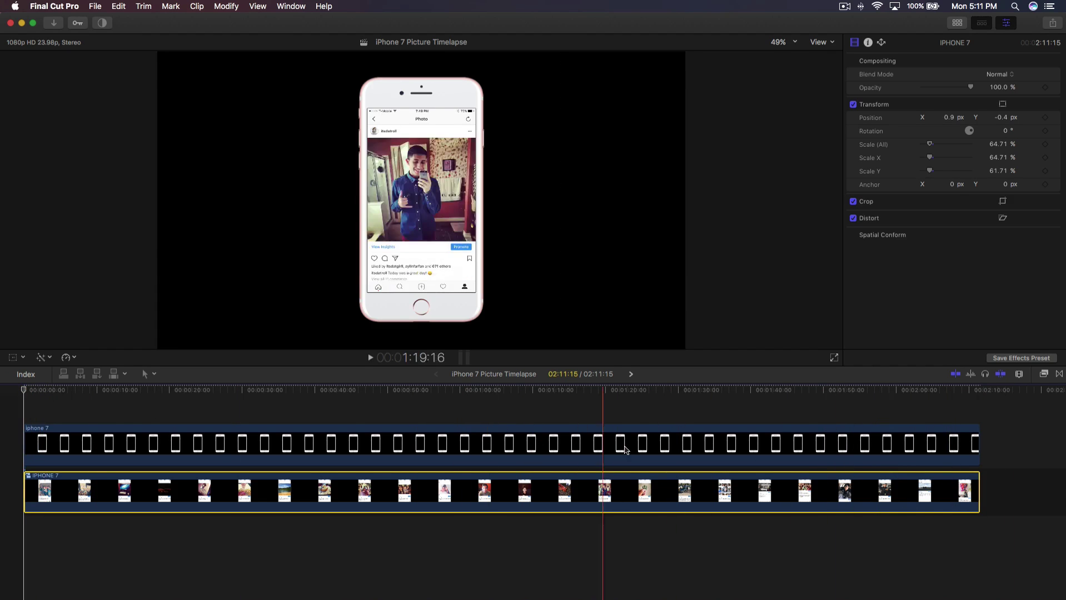
{"action": "left_click_drag", "start_coordinate": [1023, 506], "coordinate": [925, 443]}
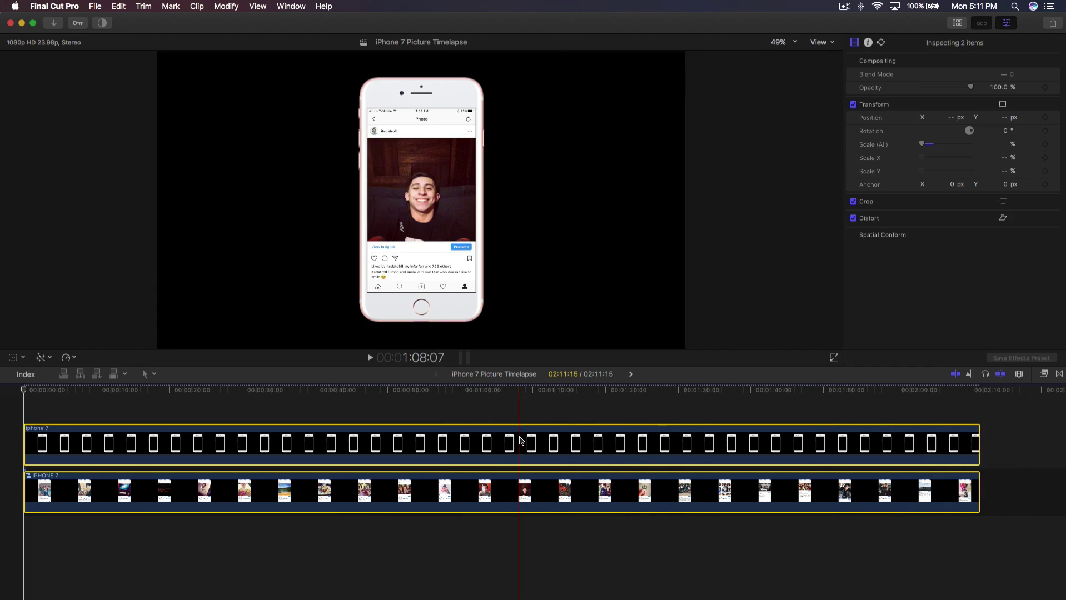
{"action": "right_click", "coordinate": [503, 439]}
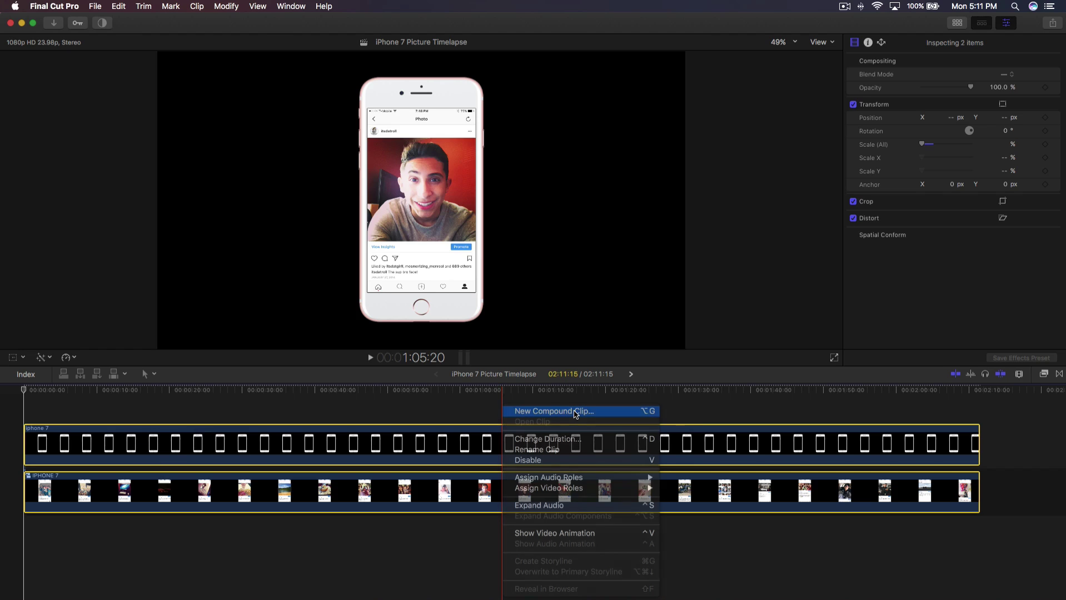
{"action": "left_click", "coordinate": [573, 412]}
{"action": "type", "text": "final"}
{"action": "key", "text": "Return"}
{"action": "key", "text": "Home"}
{"action": "key", "text": "space"}
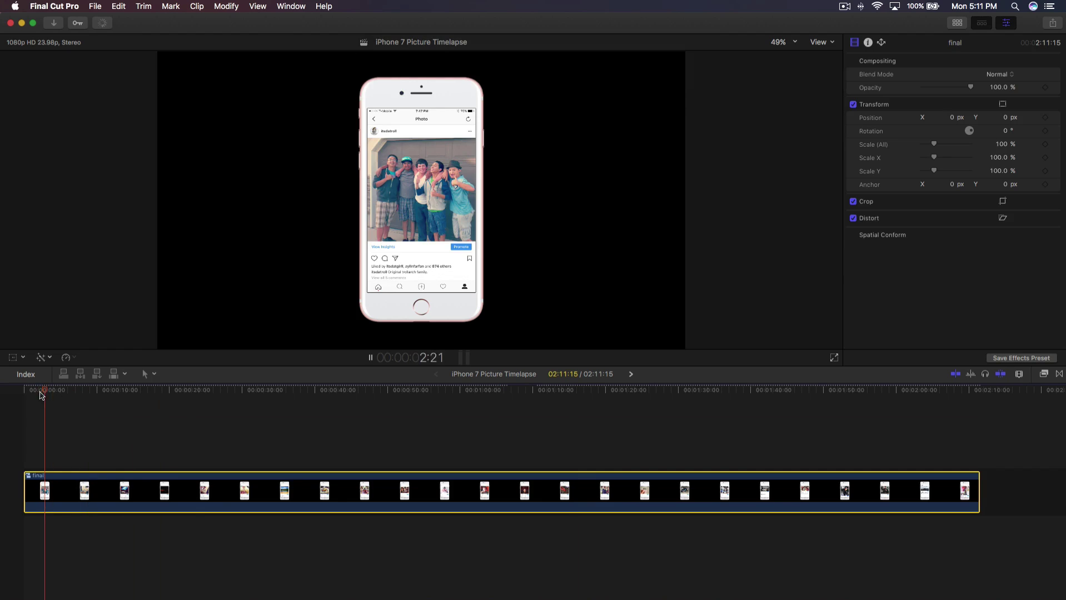
- Speed the 'final' clip up to Fast 8x and preview it
{"action": "left_click", "coordinate": [25, 391]}
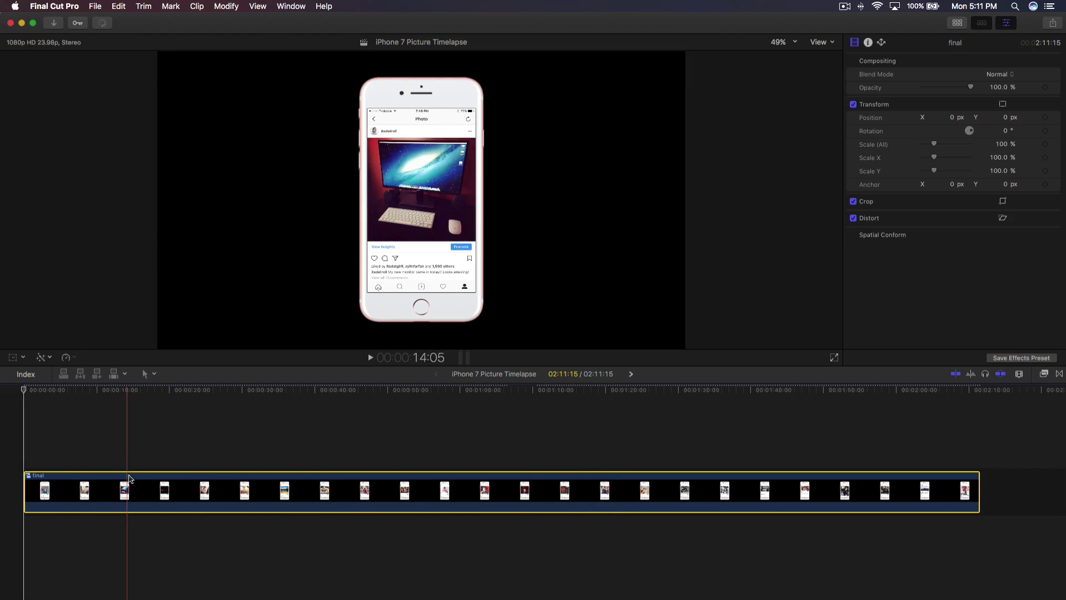
{"action": "left_click", "coordinate": [66, 358]}
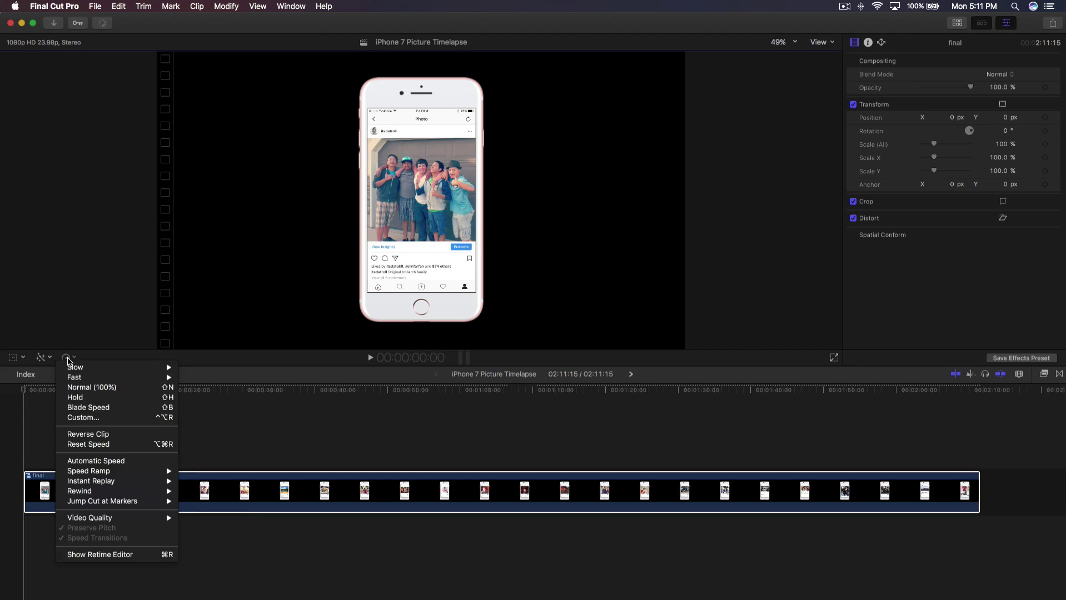
{"action": "mouse_move", "coordinate": [88, 377]}
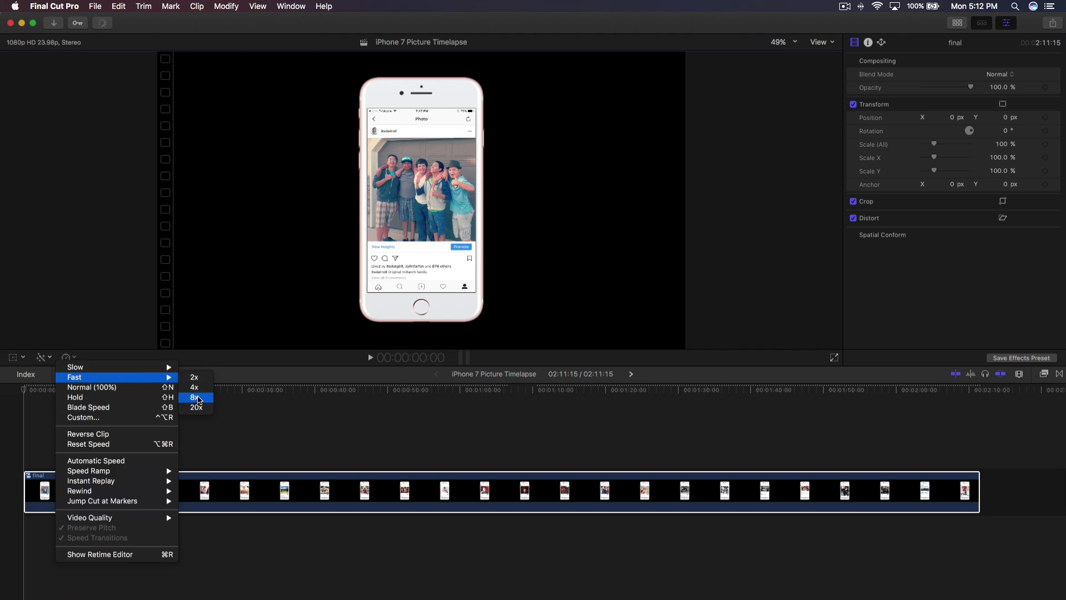
{"action": "left_click", "coordinate": [196, 398]}
{"action": "key", "text": "space"}
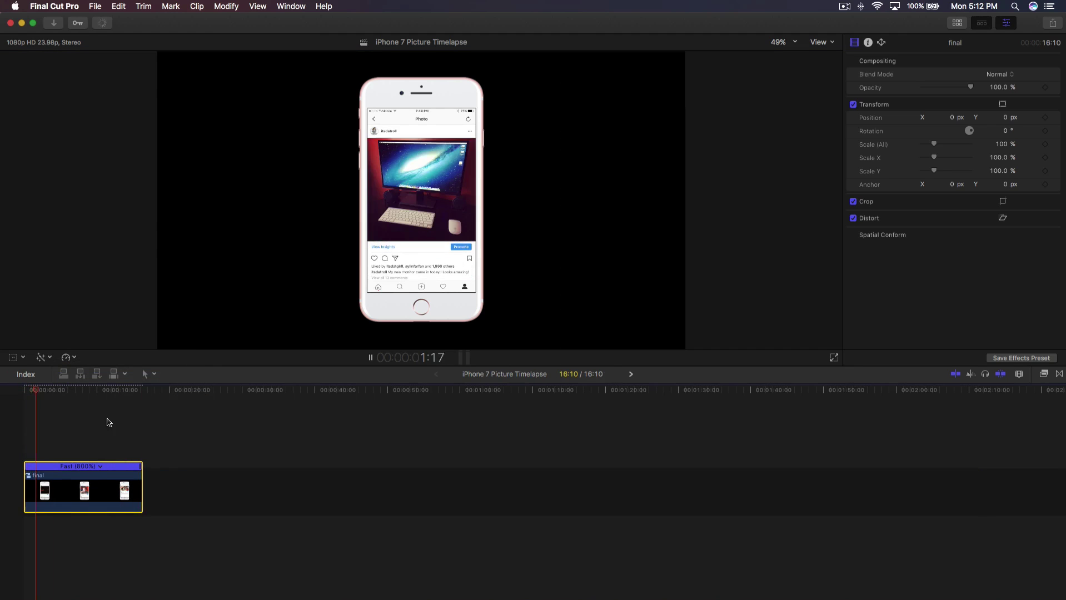
{"action": "key", "text": "space"}
{"action": "left_click_drag", "start_coordinate": [153, 390], "coordinate": [119, 391]}
{"action": "key", "text": "Left"}
- Set a custom speed duration of 00:00:10:00, making the clip play at 1313%
{"action": "key", "text": "shift+z"}
{"action": "left_click", "coordinate": [508, 466]}
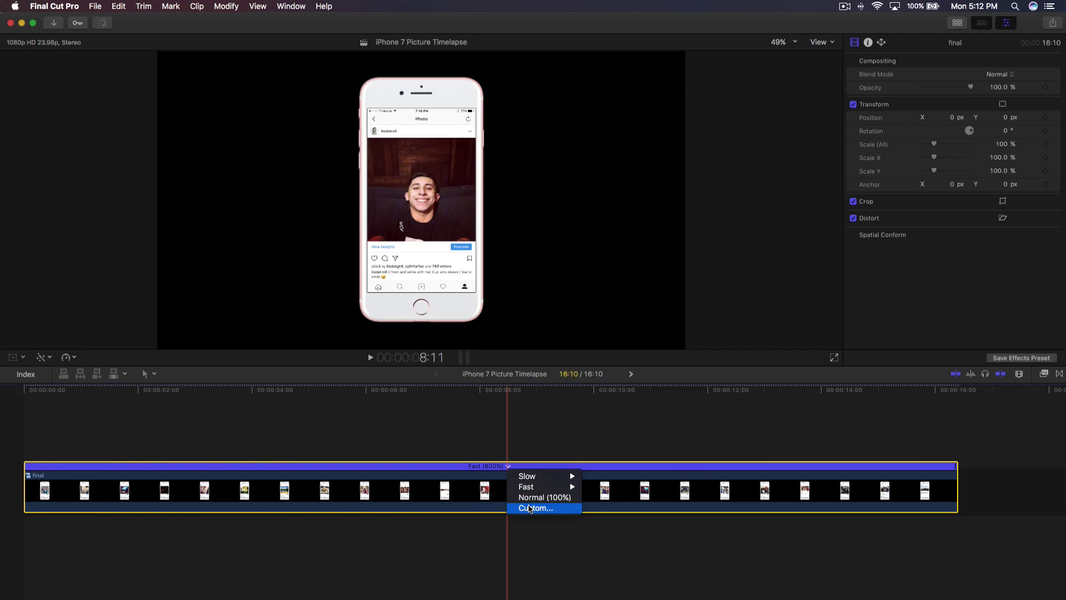
{"action": "left_click", "coordinate": [504, 405]}
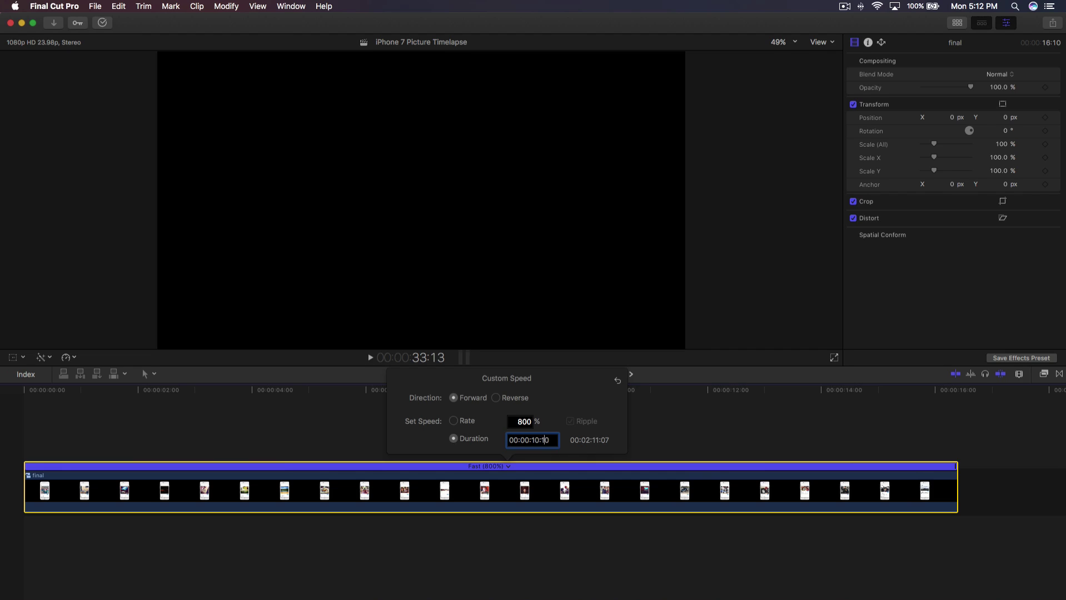
{"action": "key", "text": "Return"}
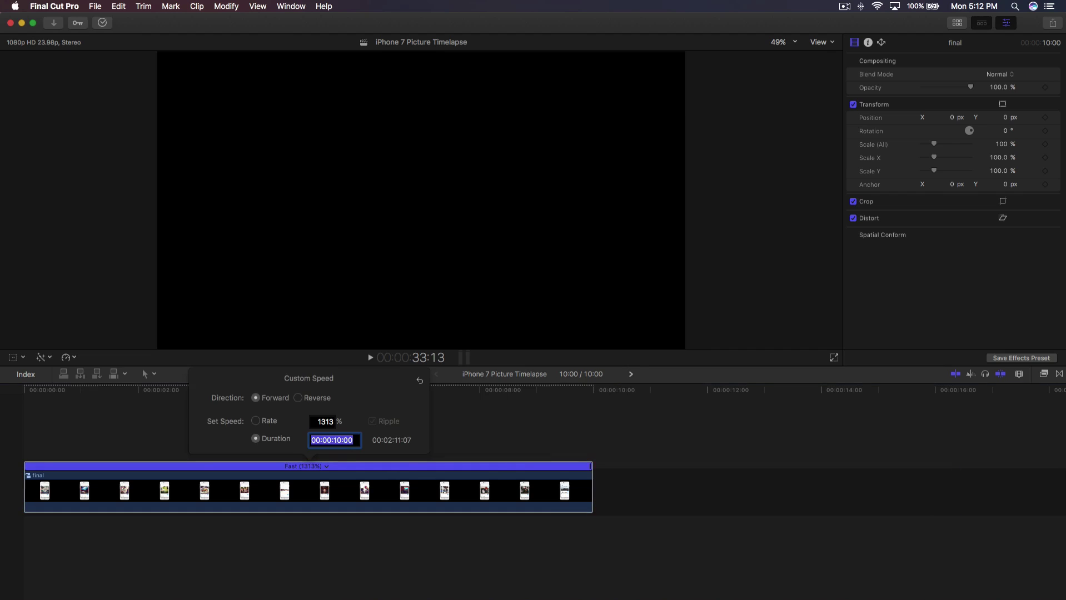
{"action": "left_click", "coordinate": [495, 431]}
{"action": "key", "text": "shift+z"}
{"action": "key", "text": "space"}
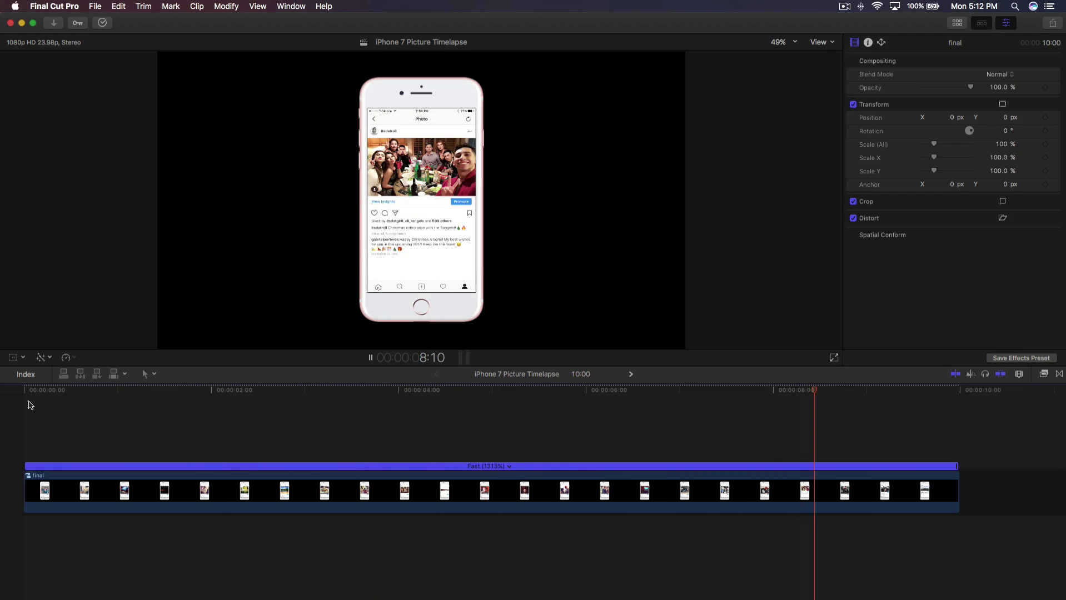
{"action": "left_click", "coordinate": [34, 389]}
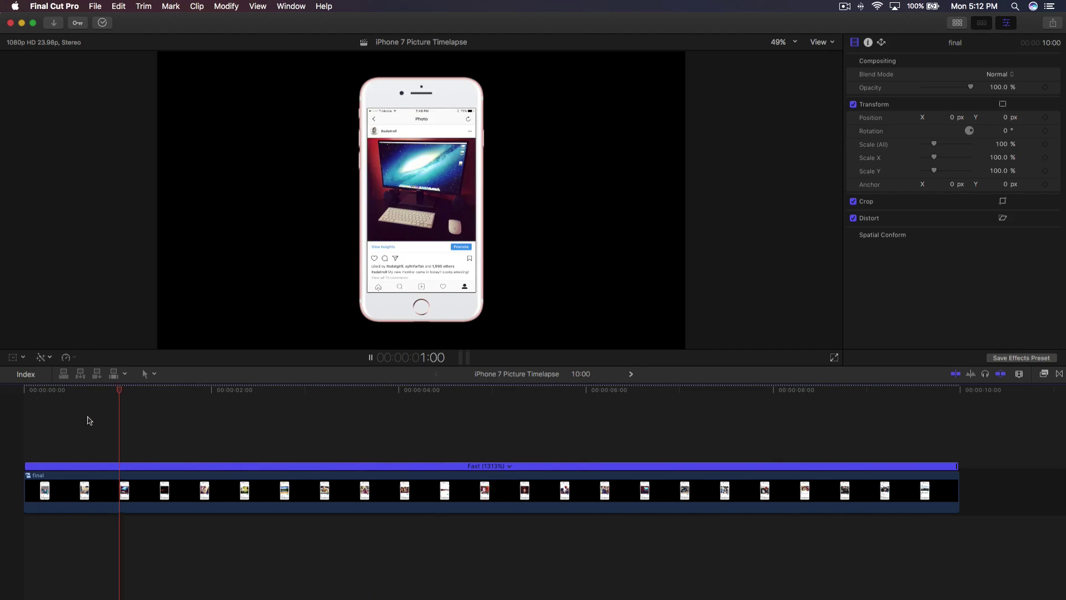
{"action": "left_click", "coordinate": [175, 492]}
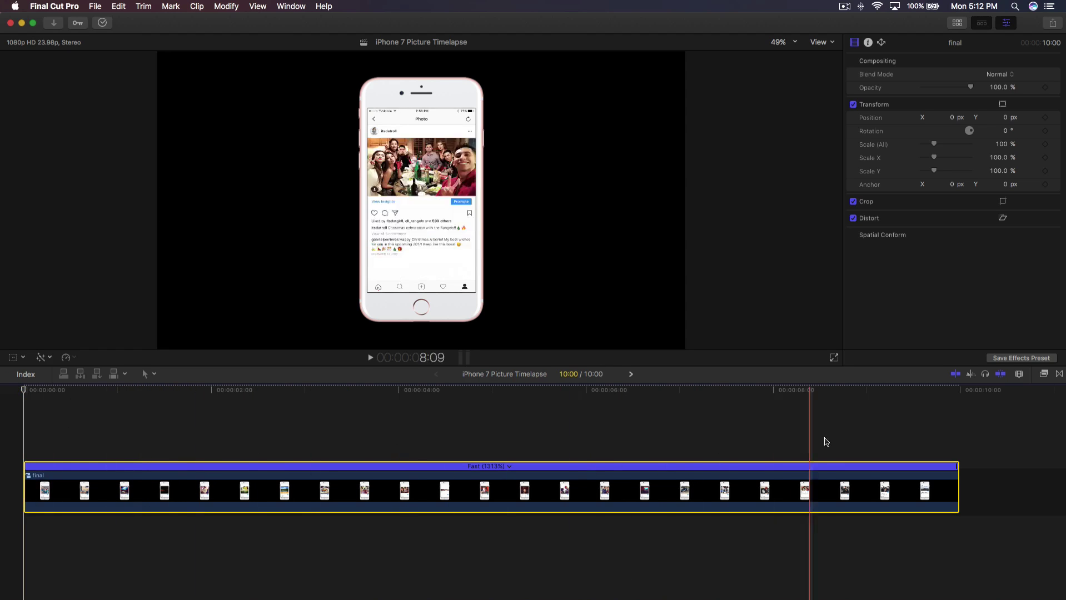
{"action": "key", "text": "space"}
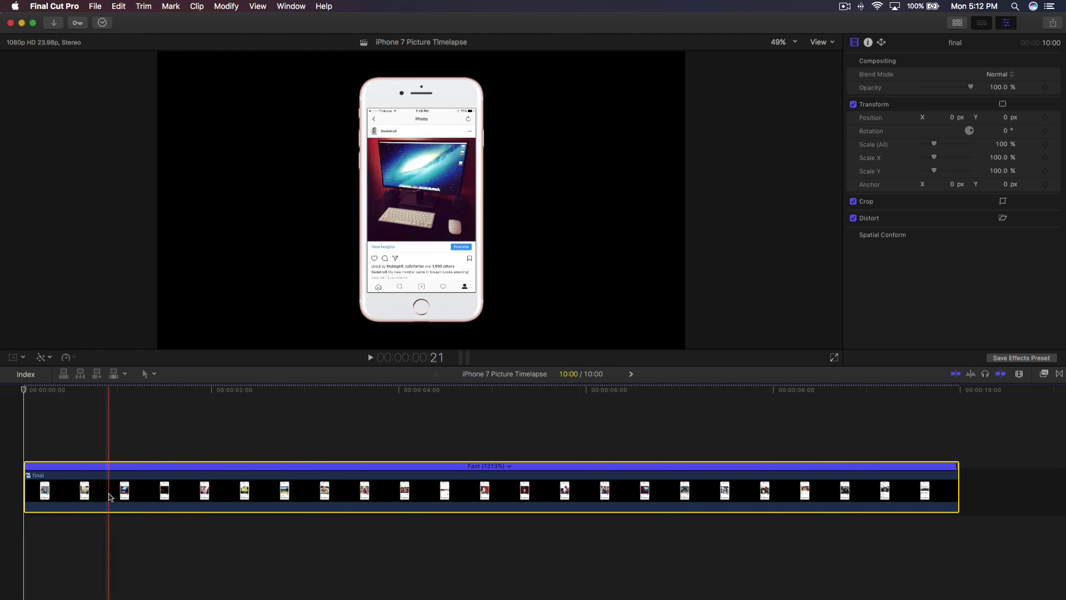
{"action": "left_click", "coordinate": [24, 358]}
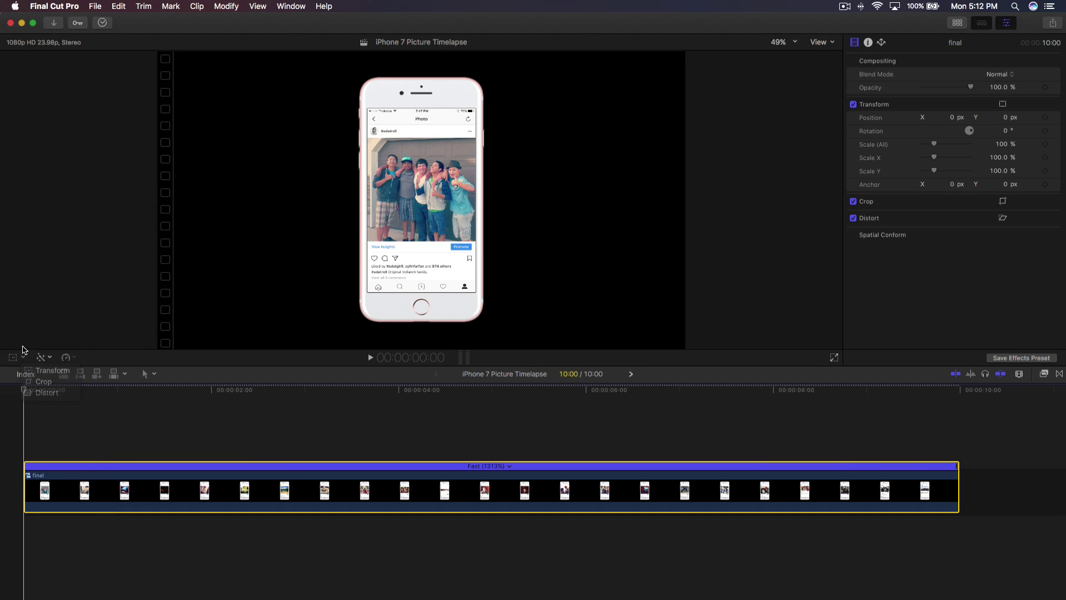
- Scale the 'final' clip up to 153% in the Inspector
{"action": "left_click", "coordinate": [23, 358]}
{"action": "left_click", "coordinate": [37, 383]}
{"action": "key", "text": "shift+c"}
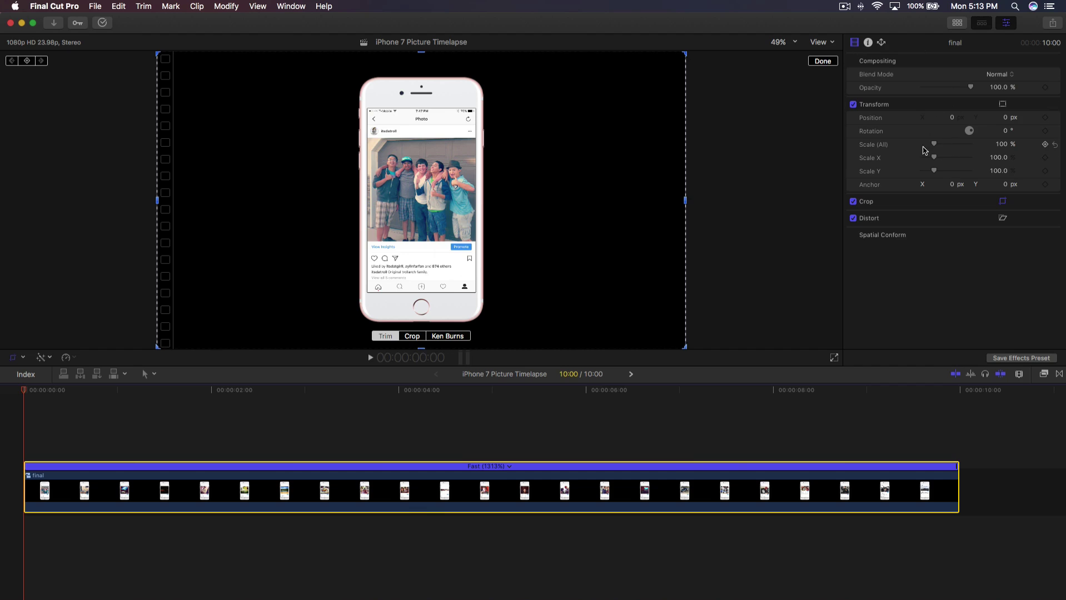
{"action": "left_click_drag", "start_coordinate": [935, 146], "coordinate": [939, 145]}
{"action": "left_click_drag", "start_coordinate": [939, 146], "coordinate": [939, 146]}
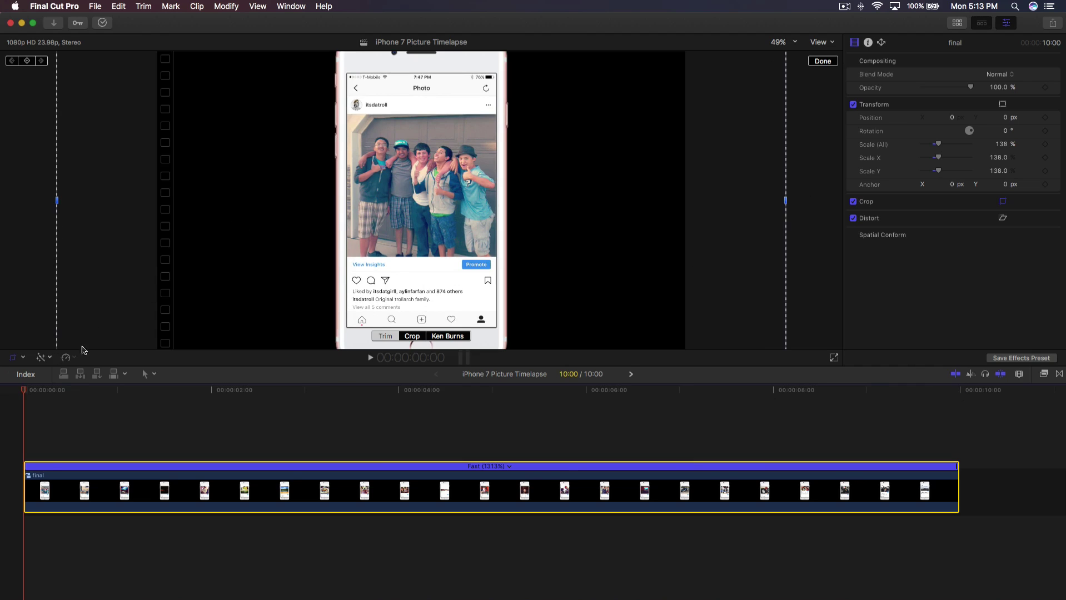
{"action": "left_click", "coordinate": [823, 61]}
- Switch the viewer's crop tools to Ken Burns and adjust the end frame rectangle
{"action": "left_click", "coordinate": [13, 357]}
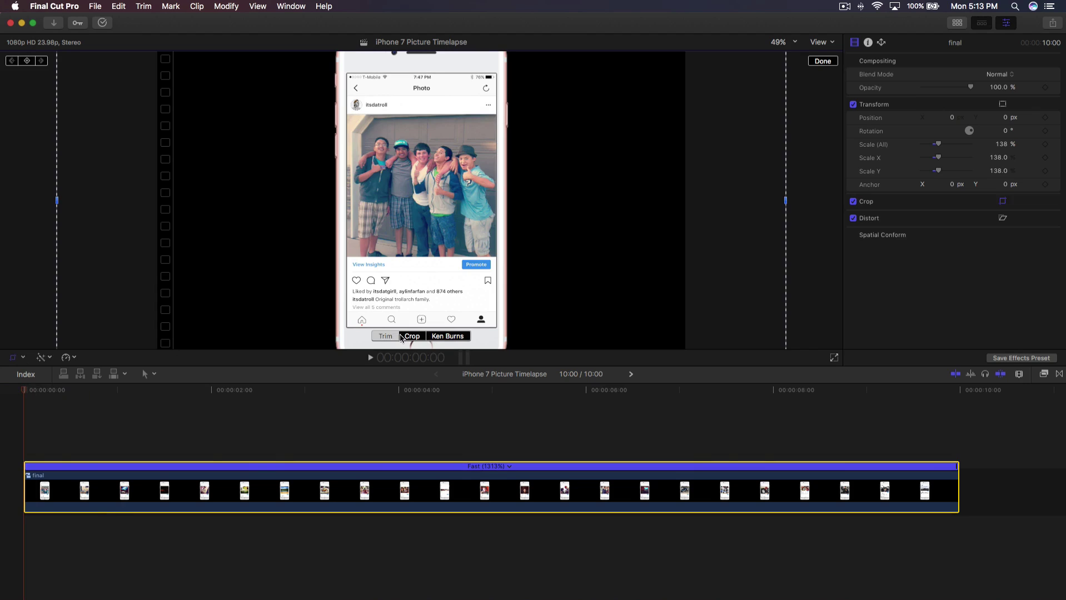
{"action": "left_click", "coordinate": [444, 337]}
{"action": "left_click", "coordinate": [140, 415]}
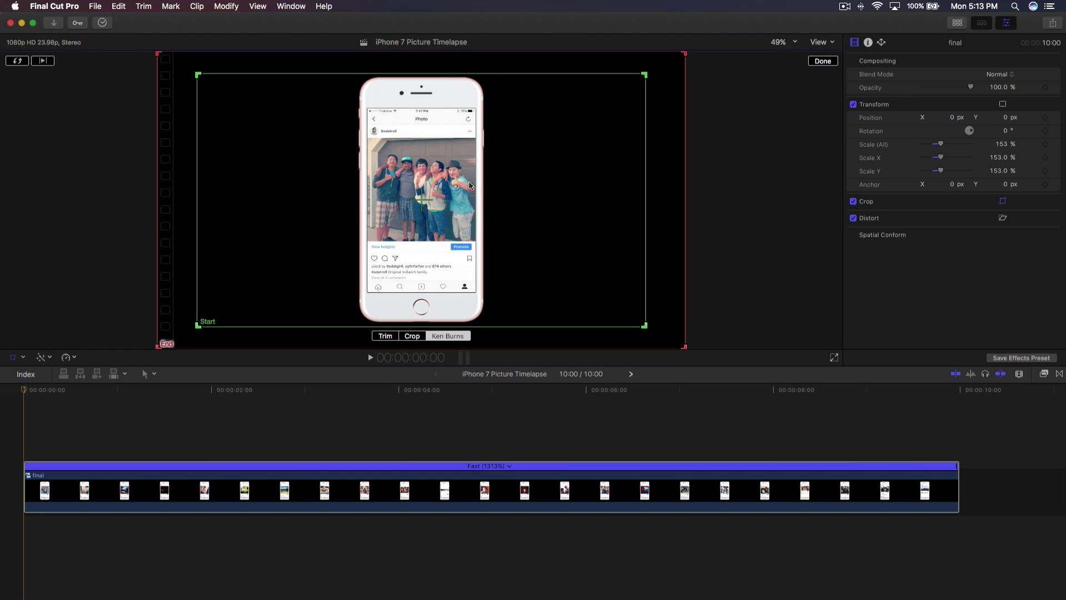
{"action": "left_click", "coordinate": [180, 121]}
{"action": "left_click_drag", "start_coordinate": [244, 389], "coordinate": [20, 389]}
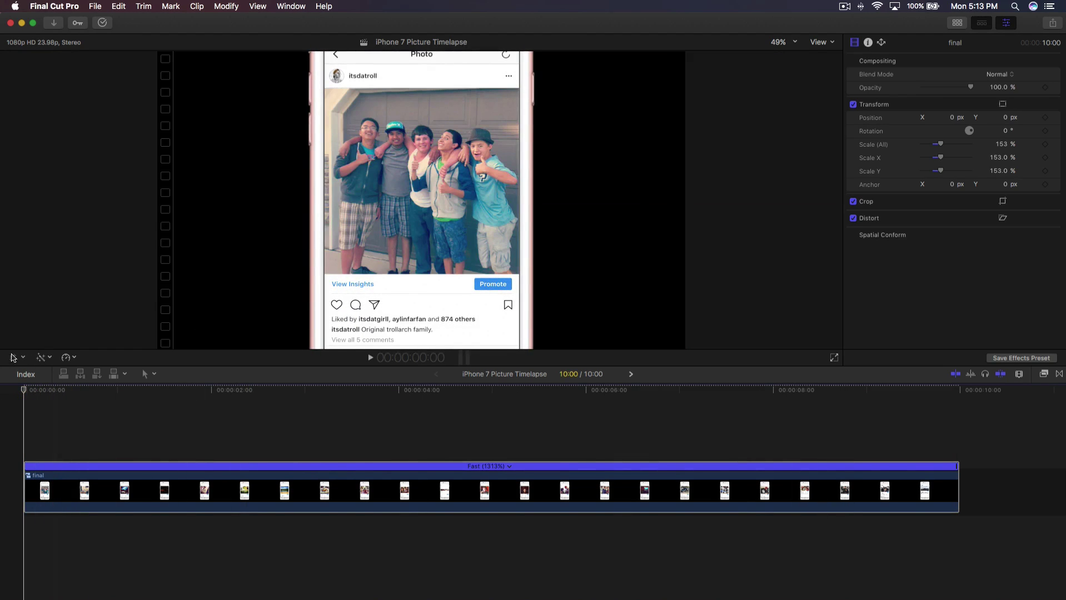
{"action": "left_click", "coordinate": [16, 358]}
{"action": "left_click", "coordinate": [18, 357]}
- Preview the Ken Burns end frame, swapping the start and end rectangles and back
{"action": "left_click", "coordinate": [21, 357]}
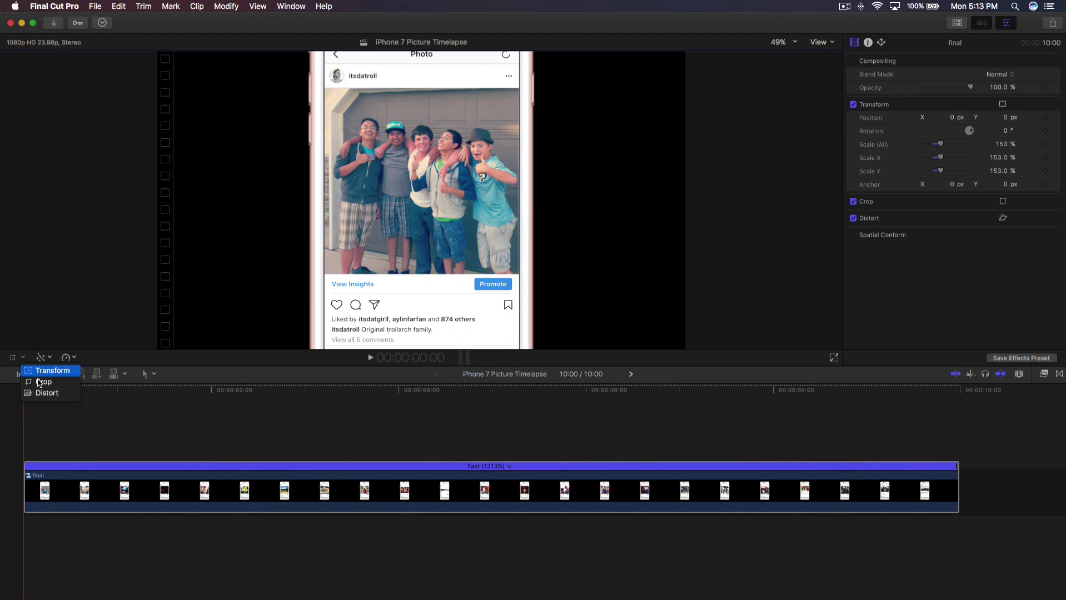
{"action": "left_click", "coordinate": [38, 382]}
{"action": "left_click", "coordinate": [305, 192]}
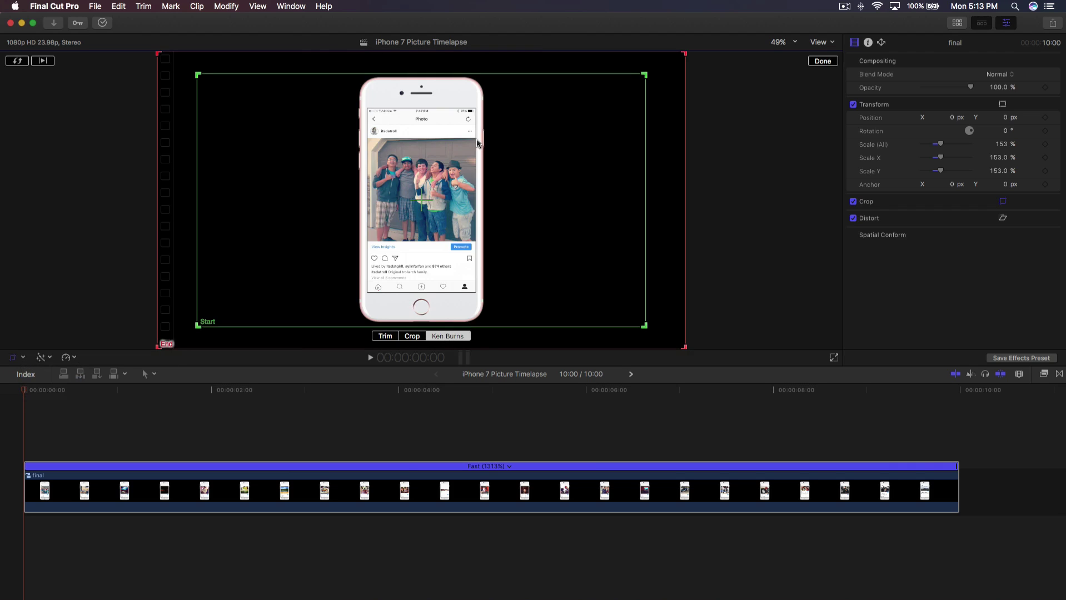
{"action": "left_click", "coordinate": [15, 63]}
{"action": "left_click", "coordinate": [18, 62]}
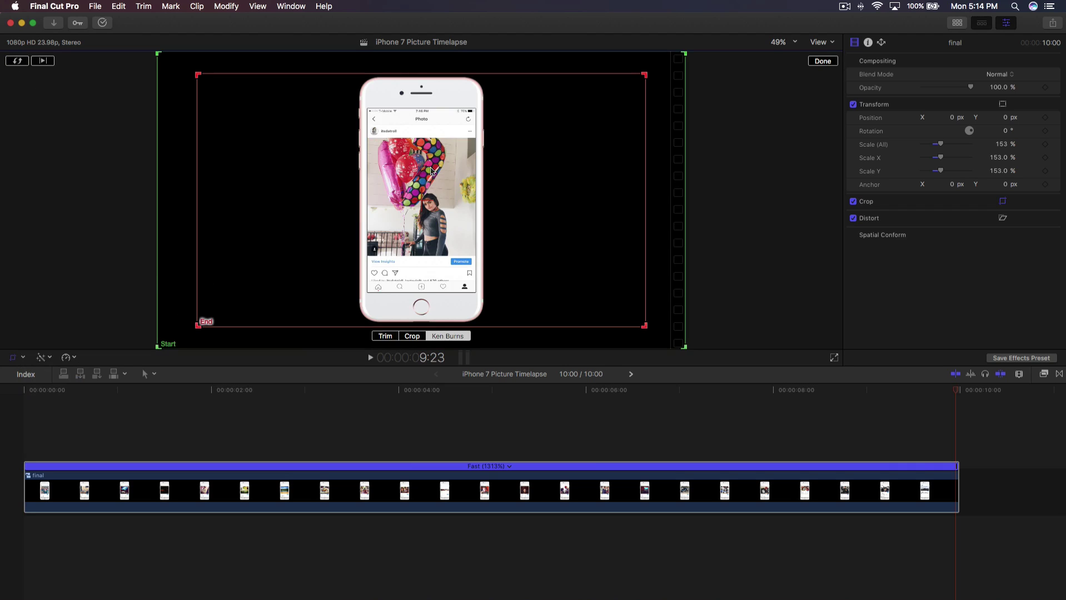
{"action": "left_click", "coordinate": [18, 63]}
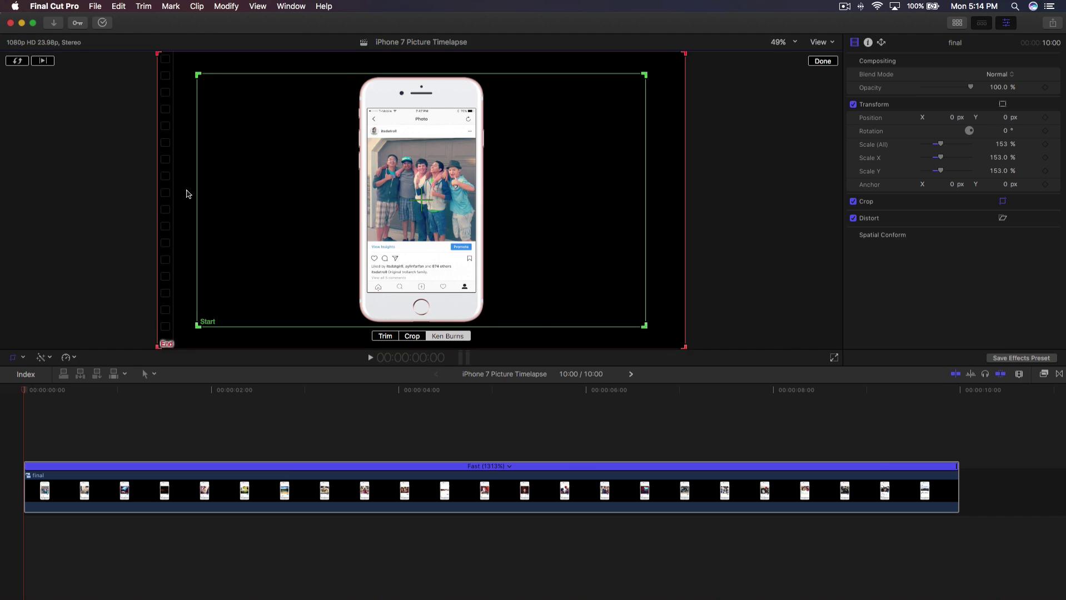
{"action": "left_click", "coordinate": [166, 193]}
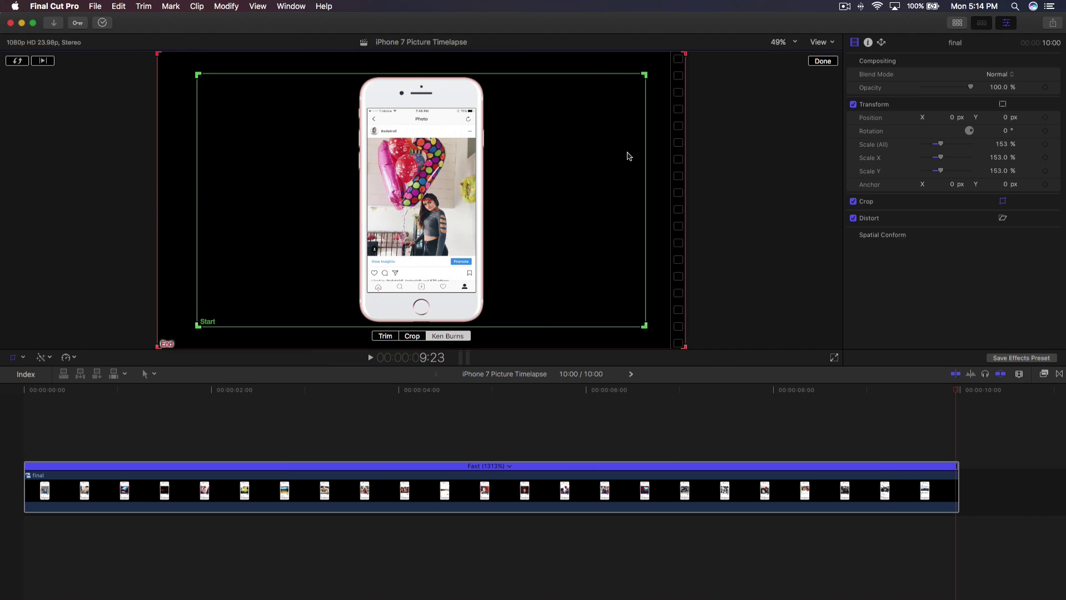
- Drag the retimed clip's end to shorten it to 05:15, raising its speed to 2336%
{"action": "left_click", "coordinate": [829, 61]}
{"action": "key", "text": "space"}
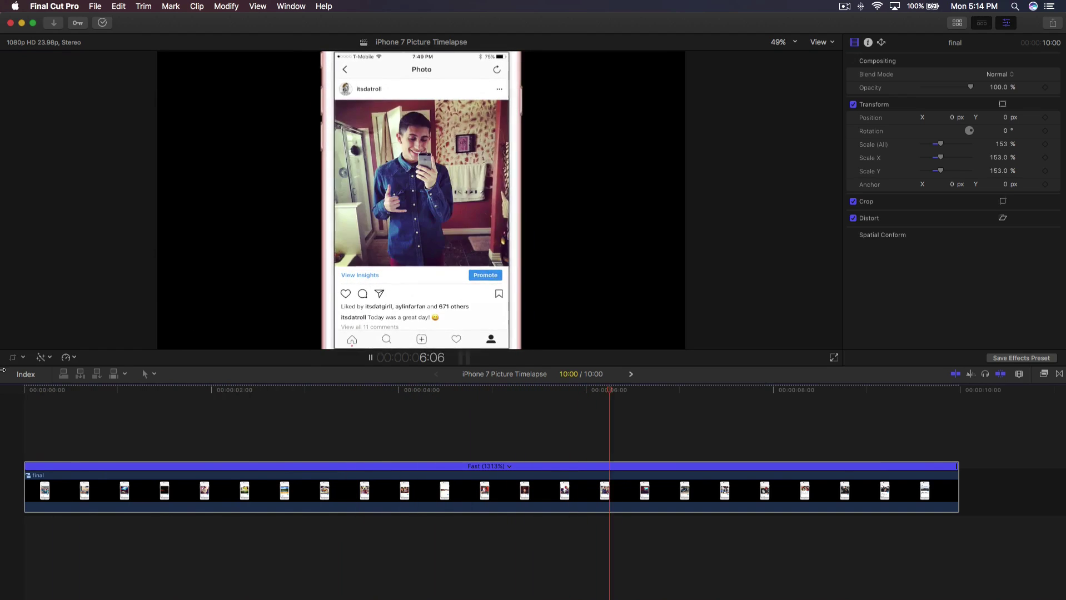
{"action": "key", "text": "space"}
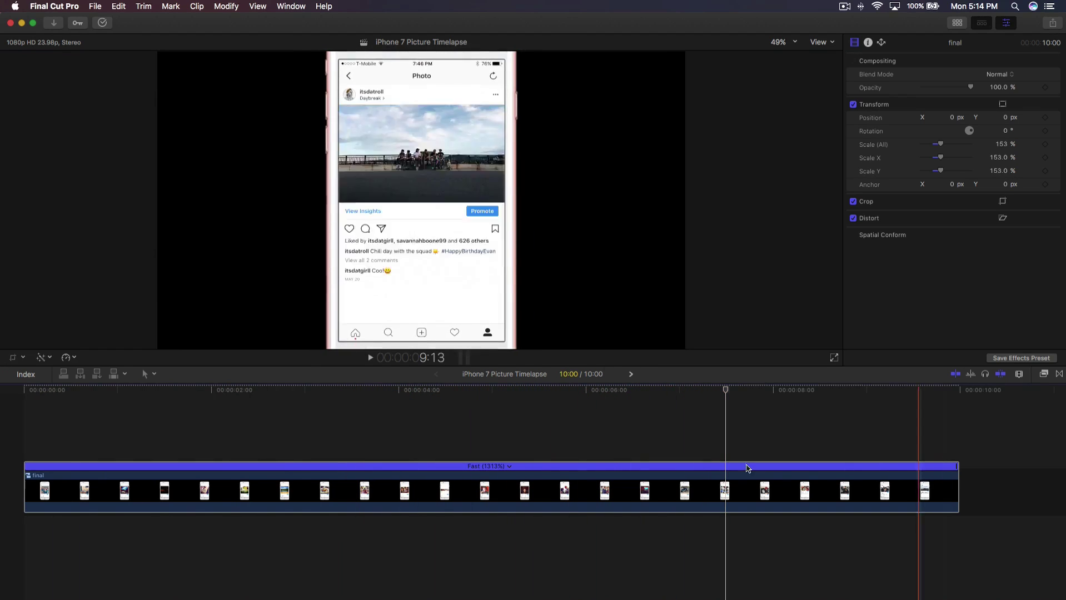
{"action": "left_click", "coordinate": [509, 469]}
{"action": "left_click", "coordinate": [484, 488]}
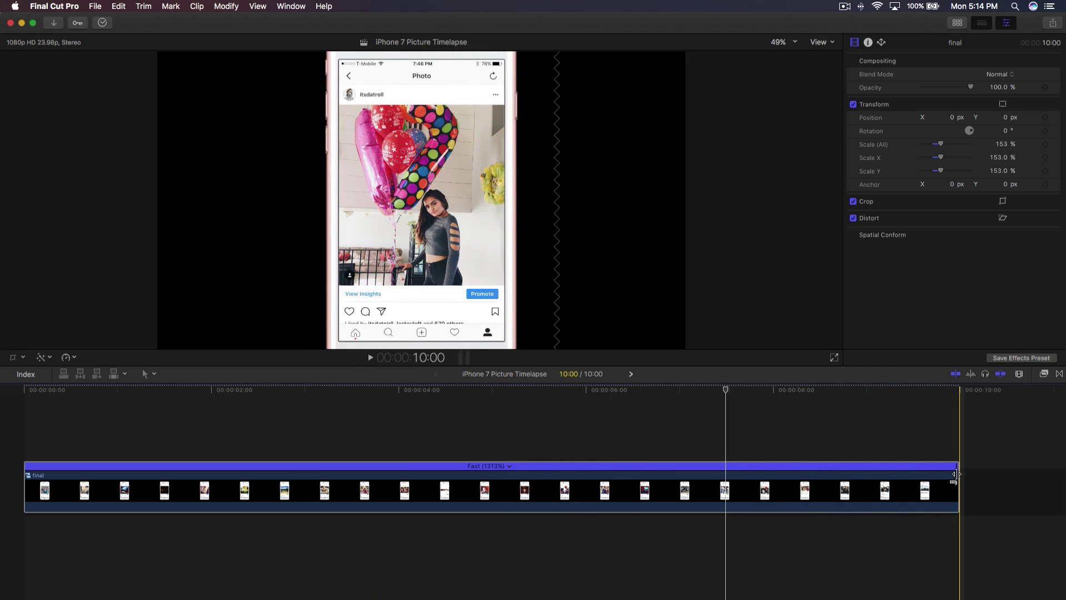
{"action": "left_click_drag", "start_coordinate": [959, 469], "coordinate": [548, 449]}
{"action": "key", "text": "space"}
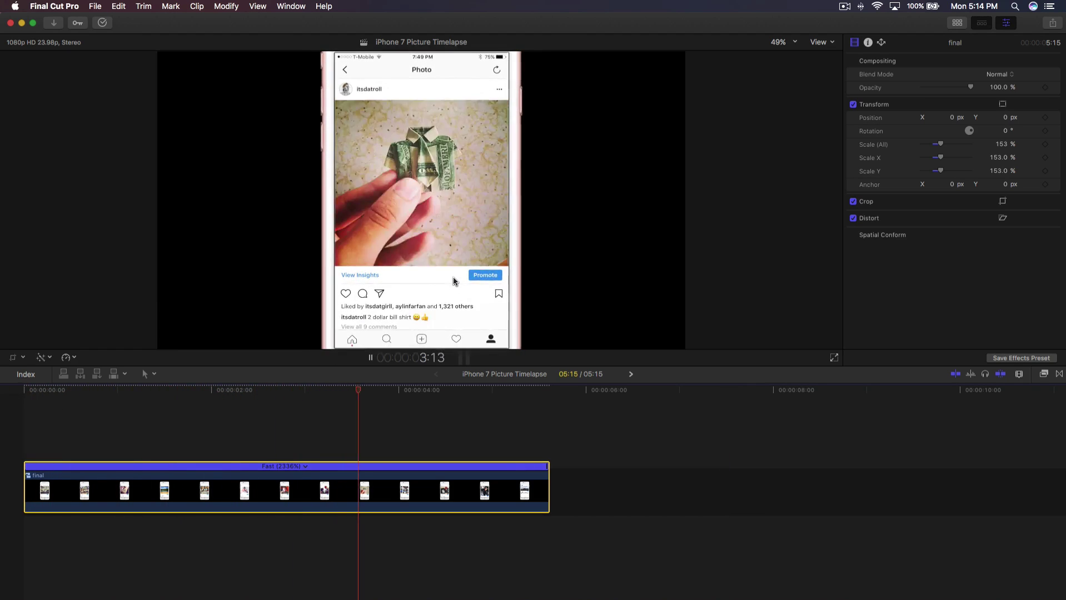
{"action": "key", "text": "space"}
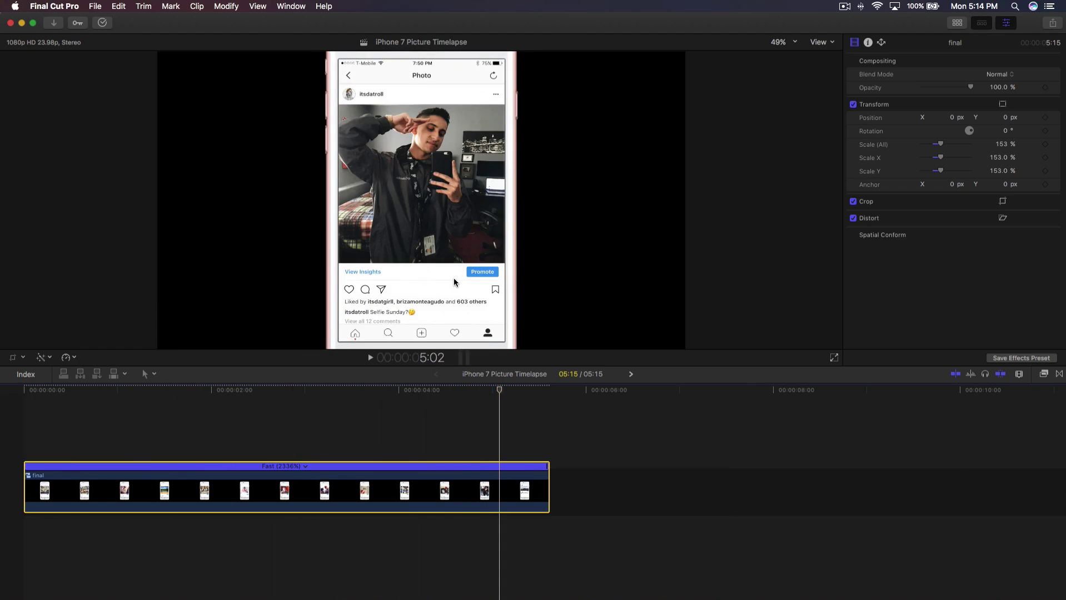